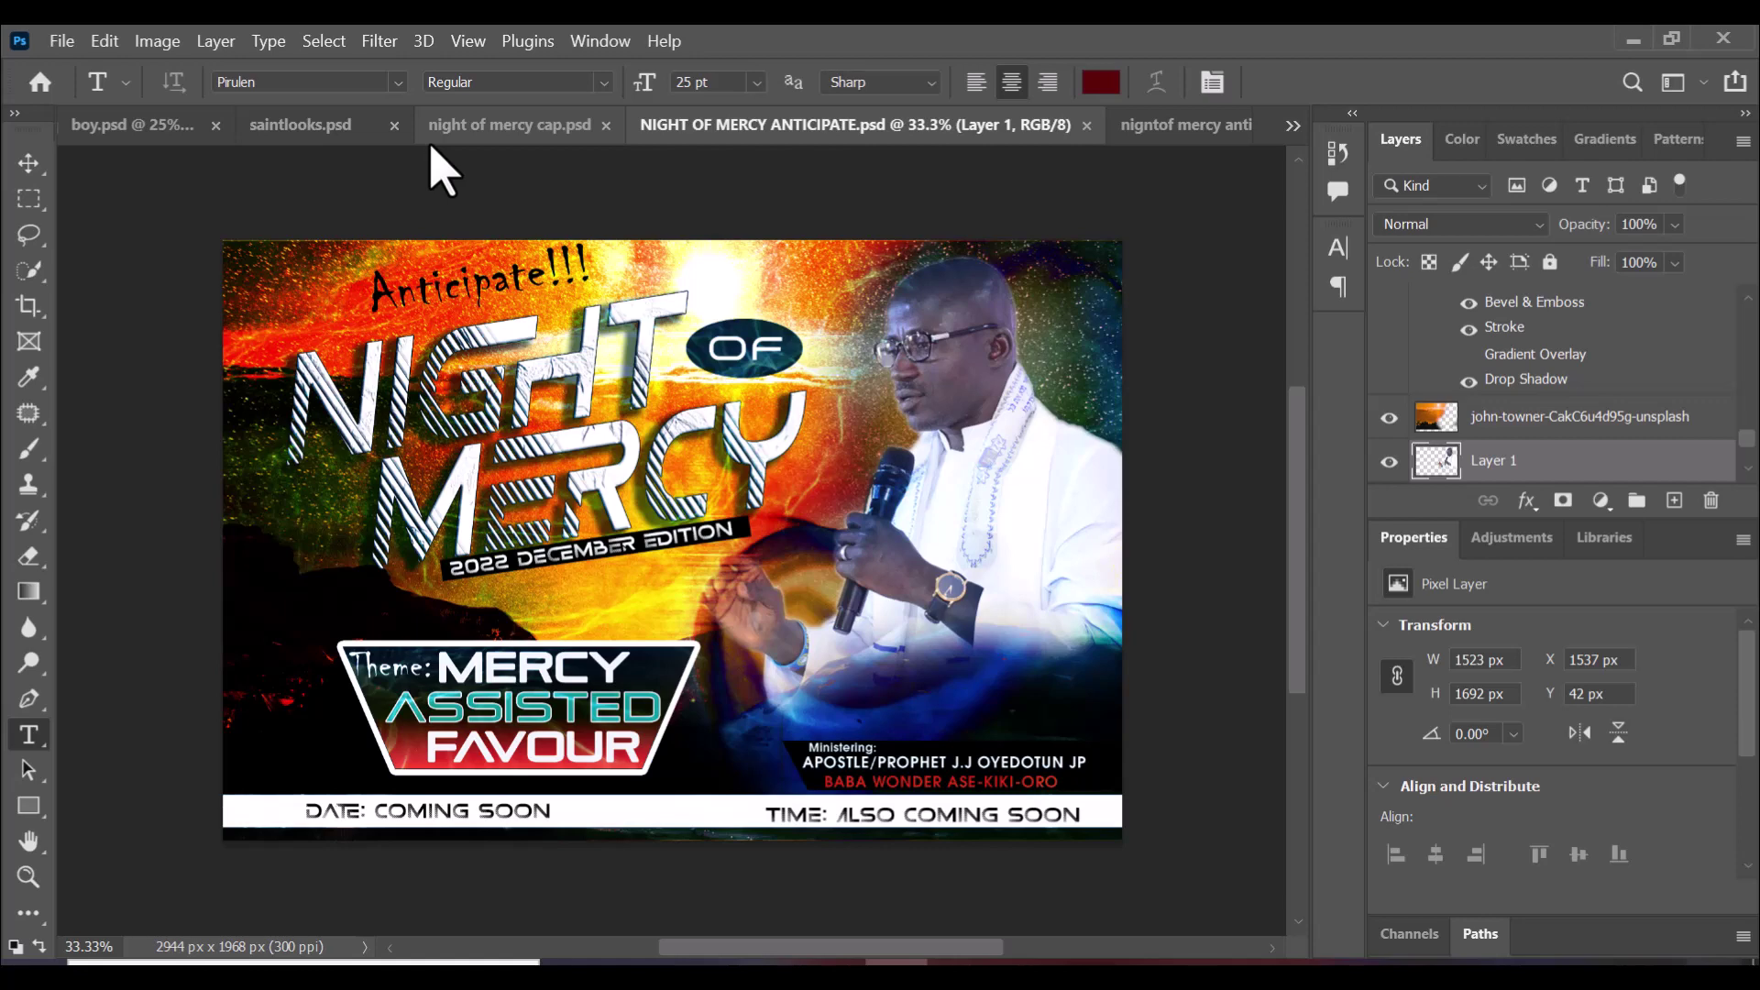
key("ctrl+n")
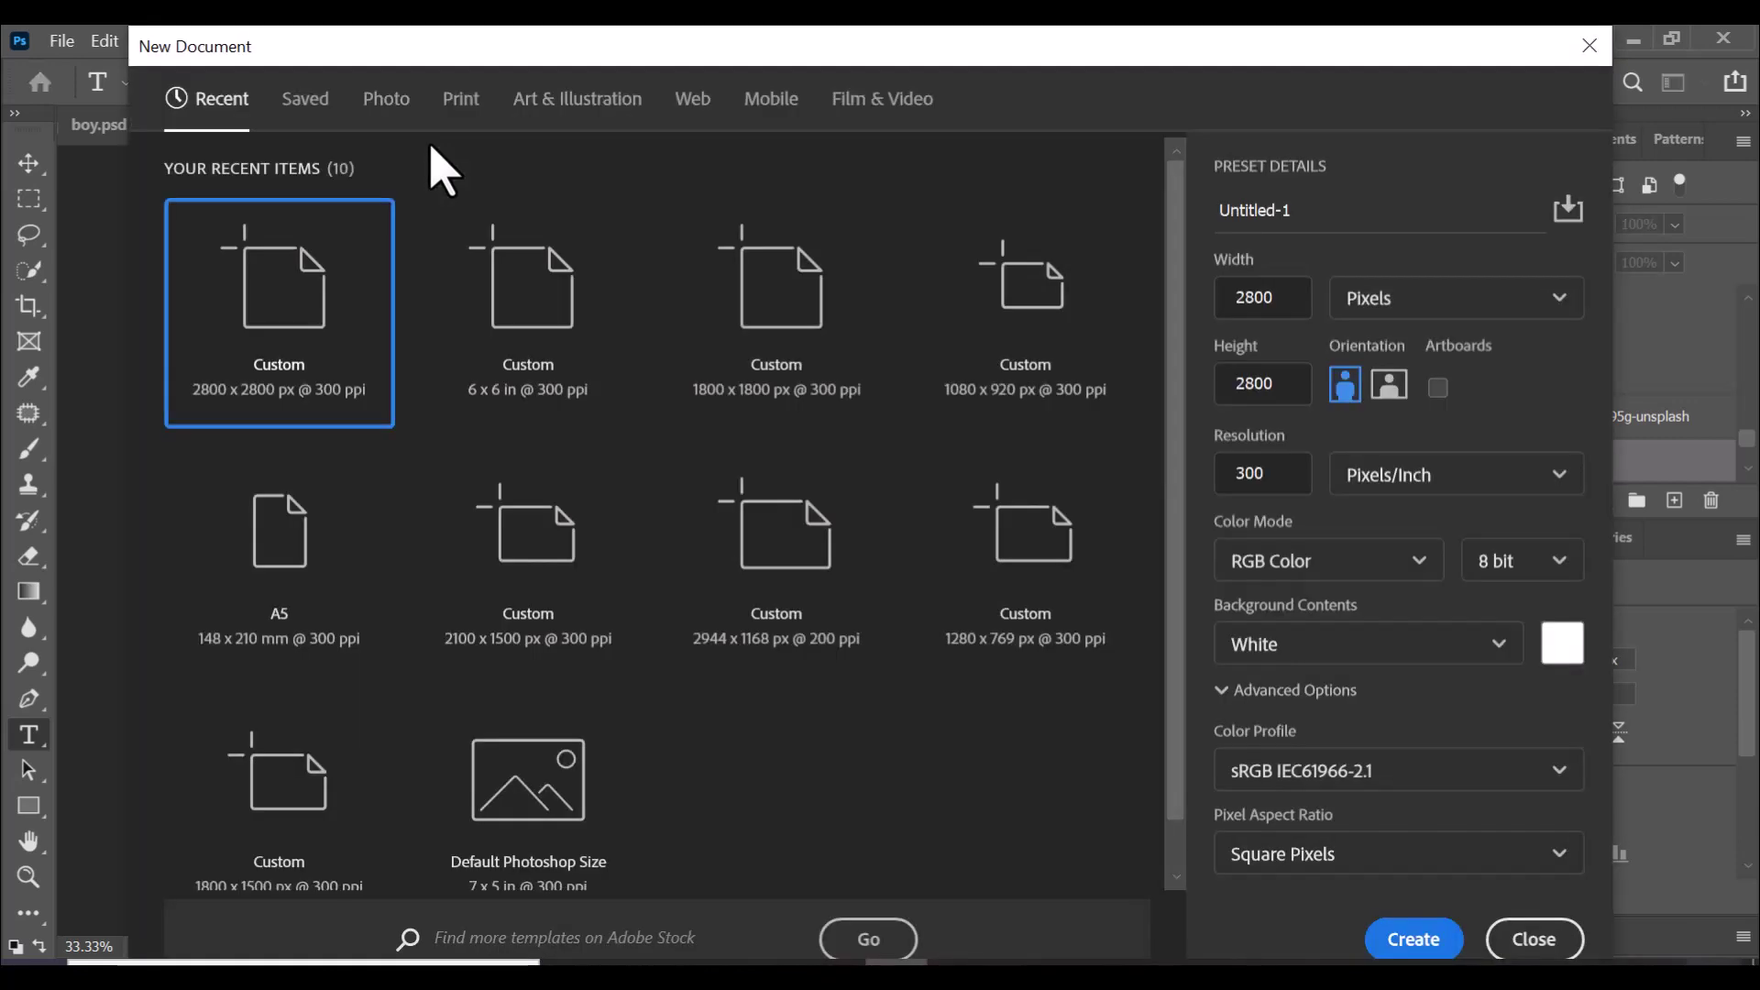
left_click(1590, 45)
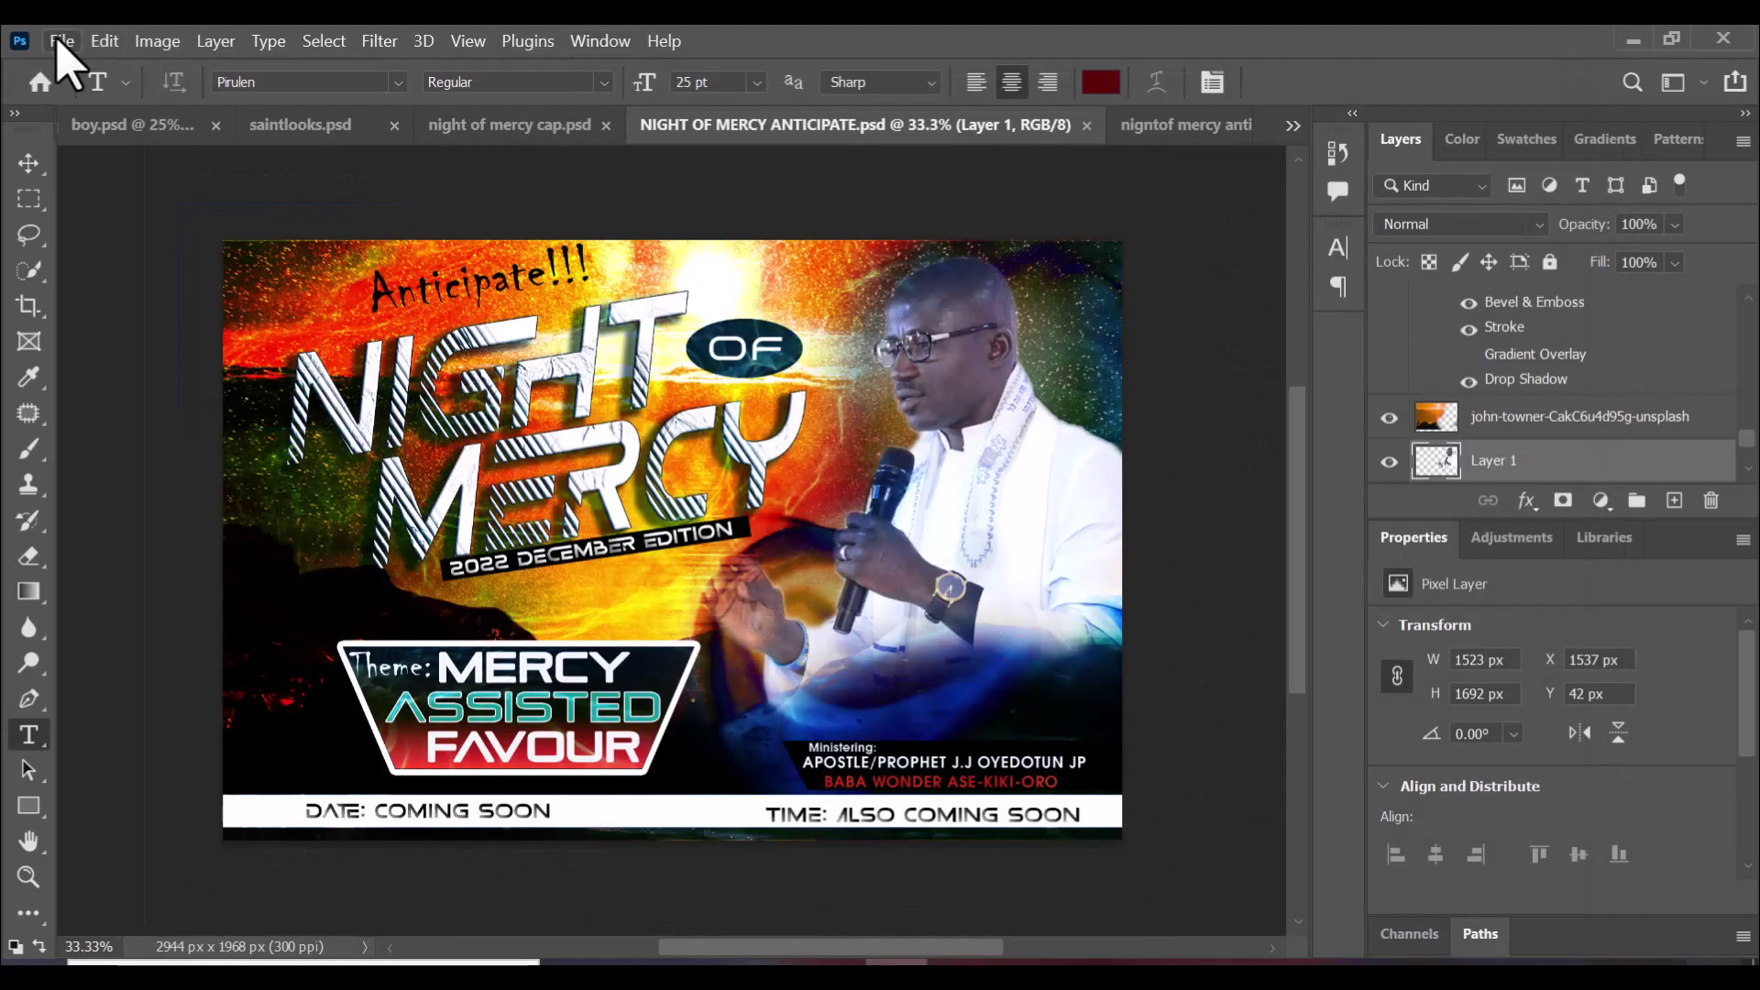
left_click(61, 41)
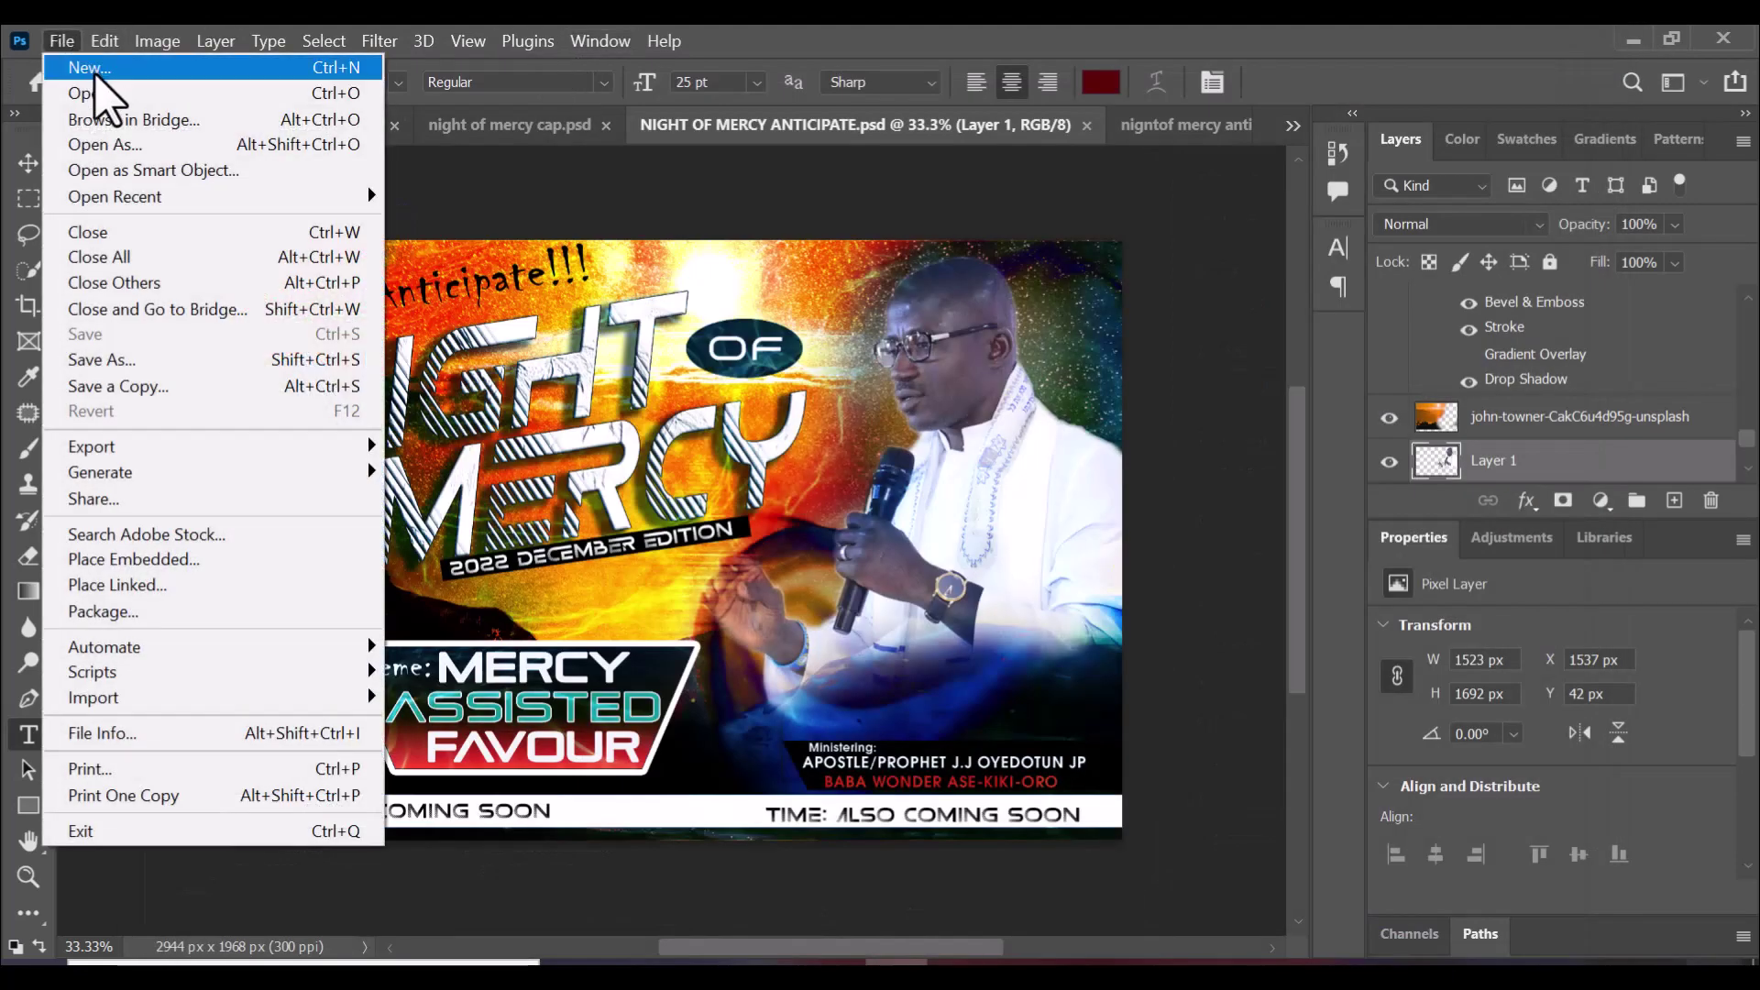
left_click(57, 41)
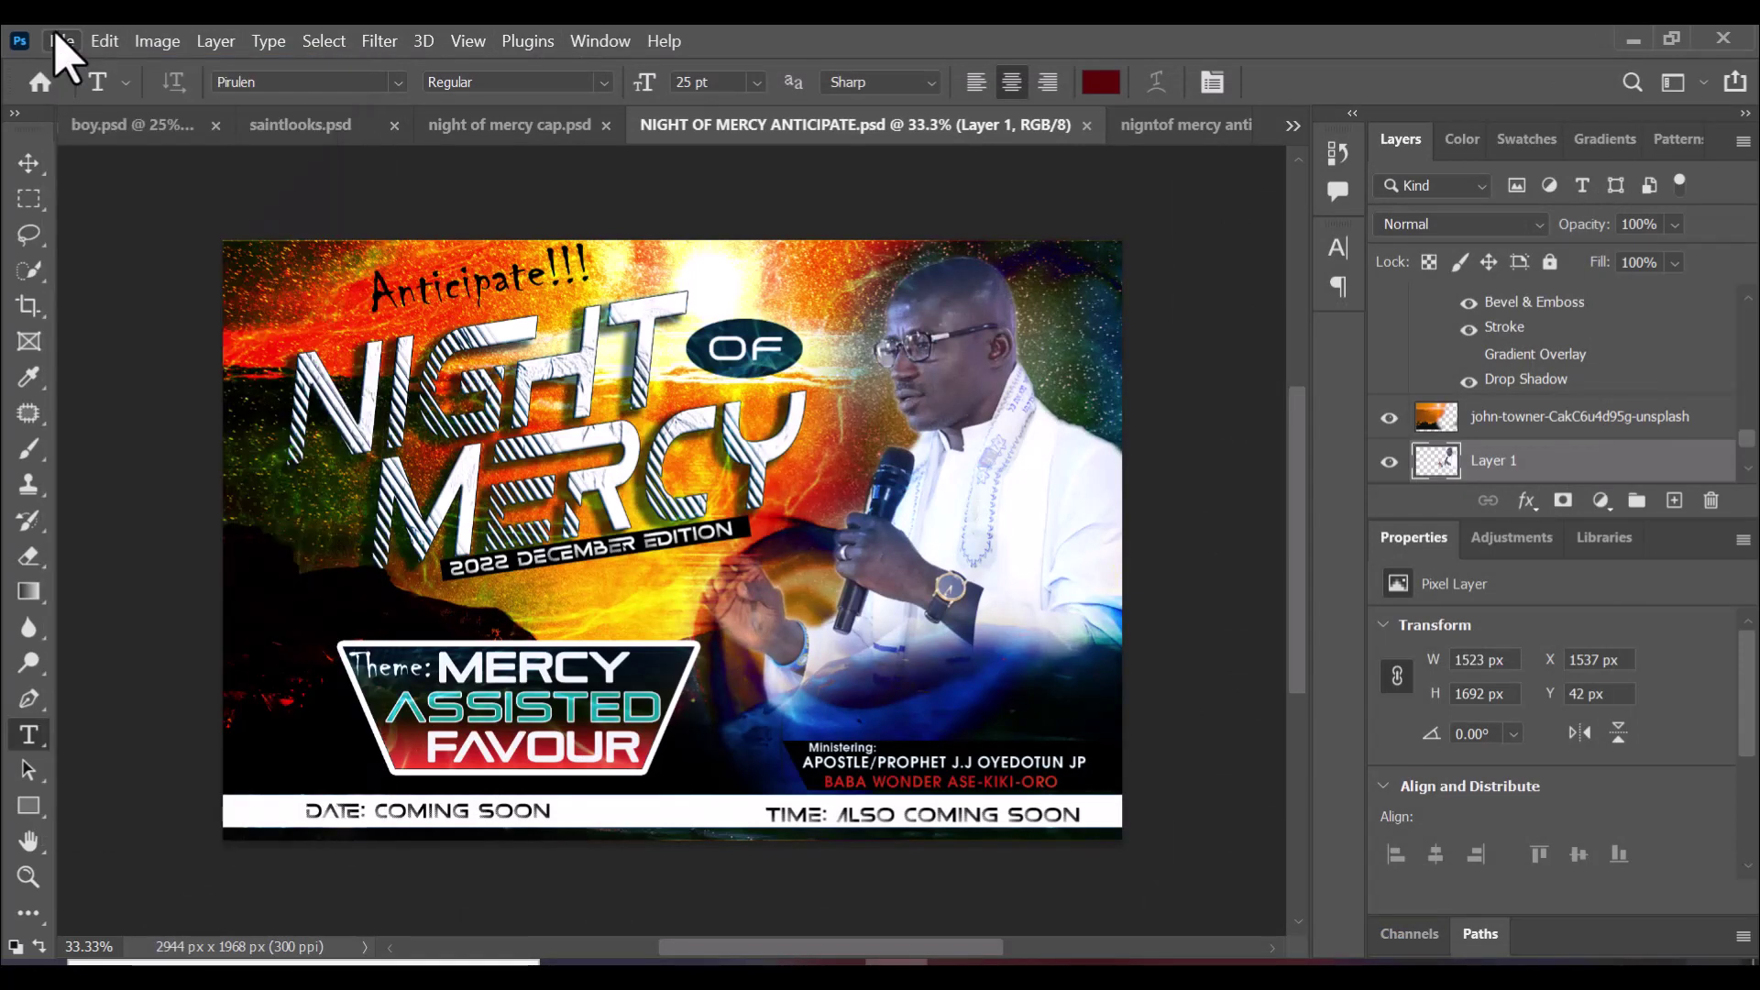
Step: Start a new document and set its measurement unit to inches
left_click(57, 40)
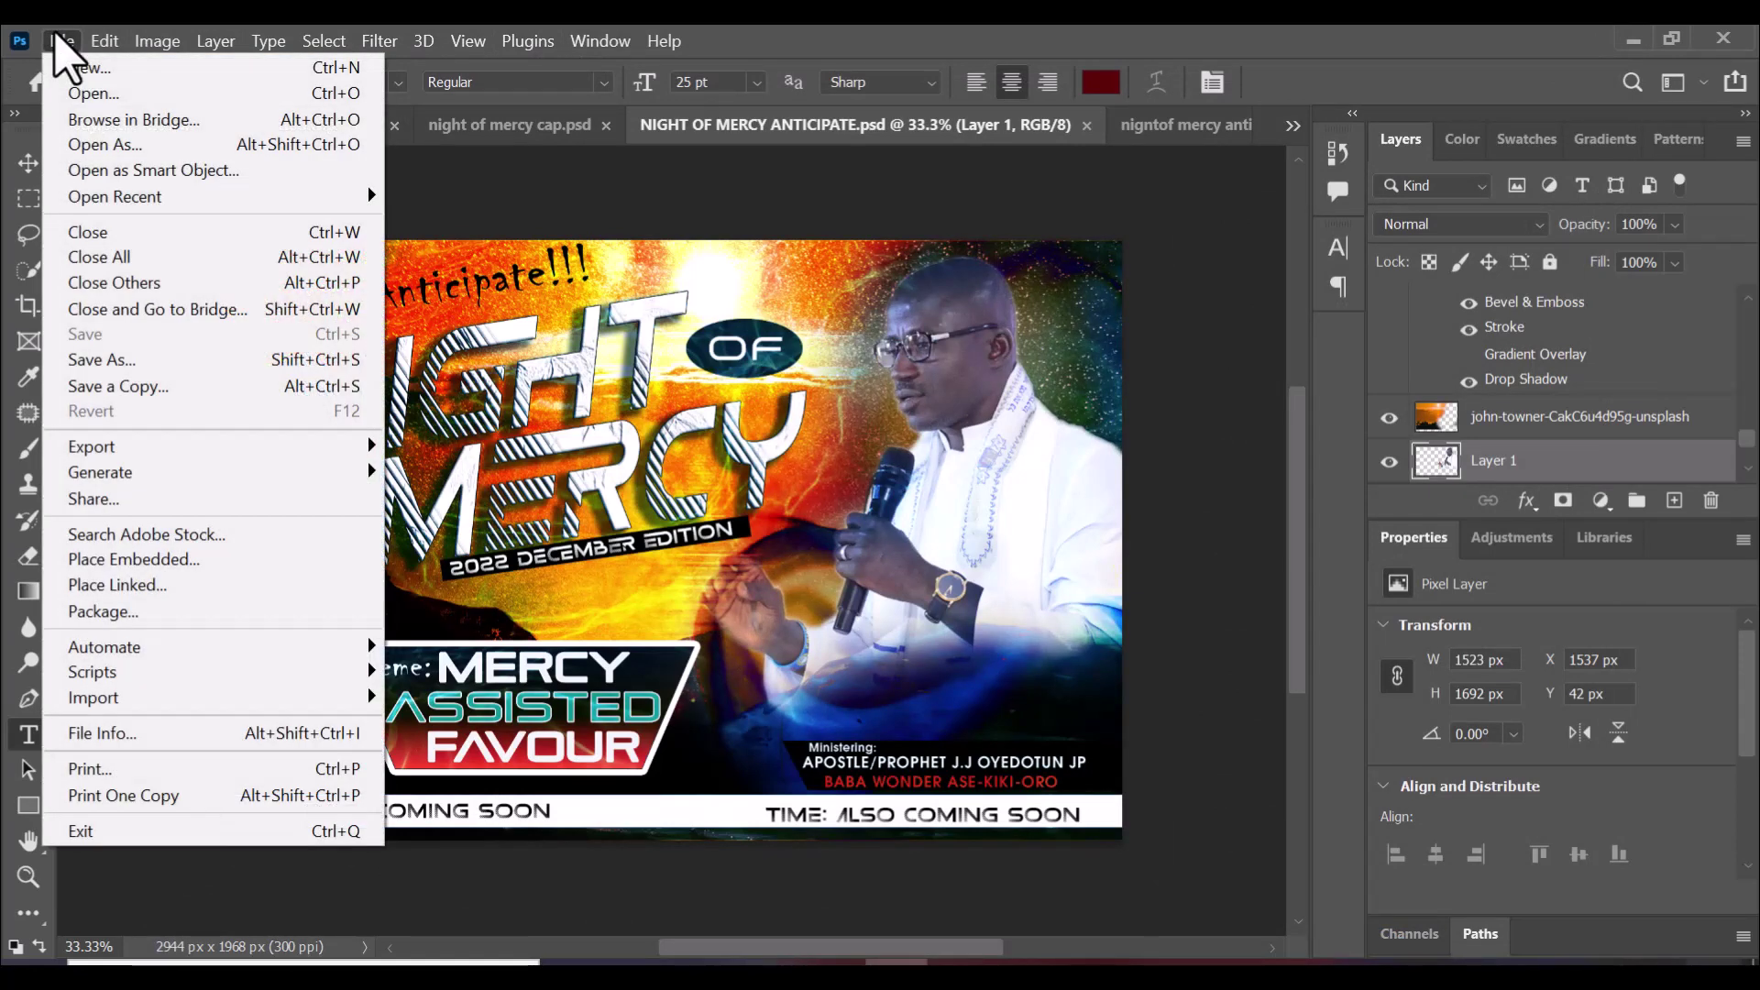
left_click(91, 69)
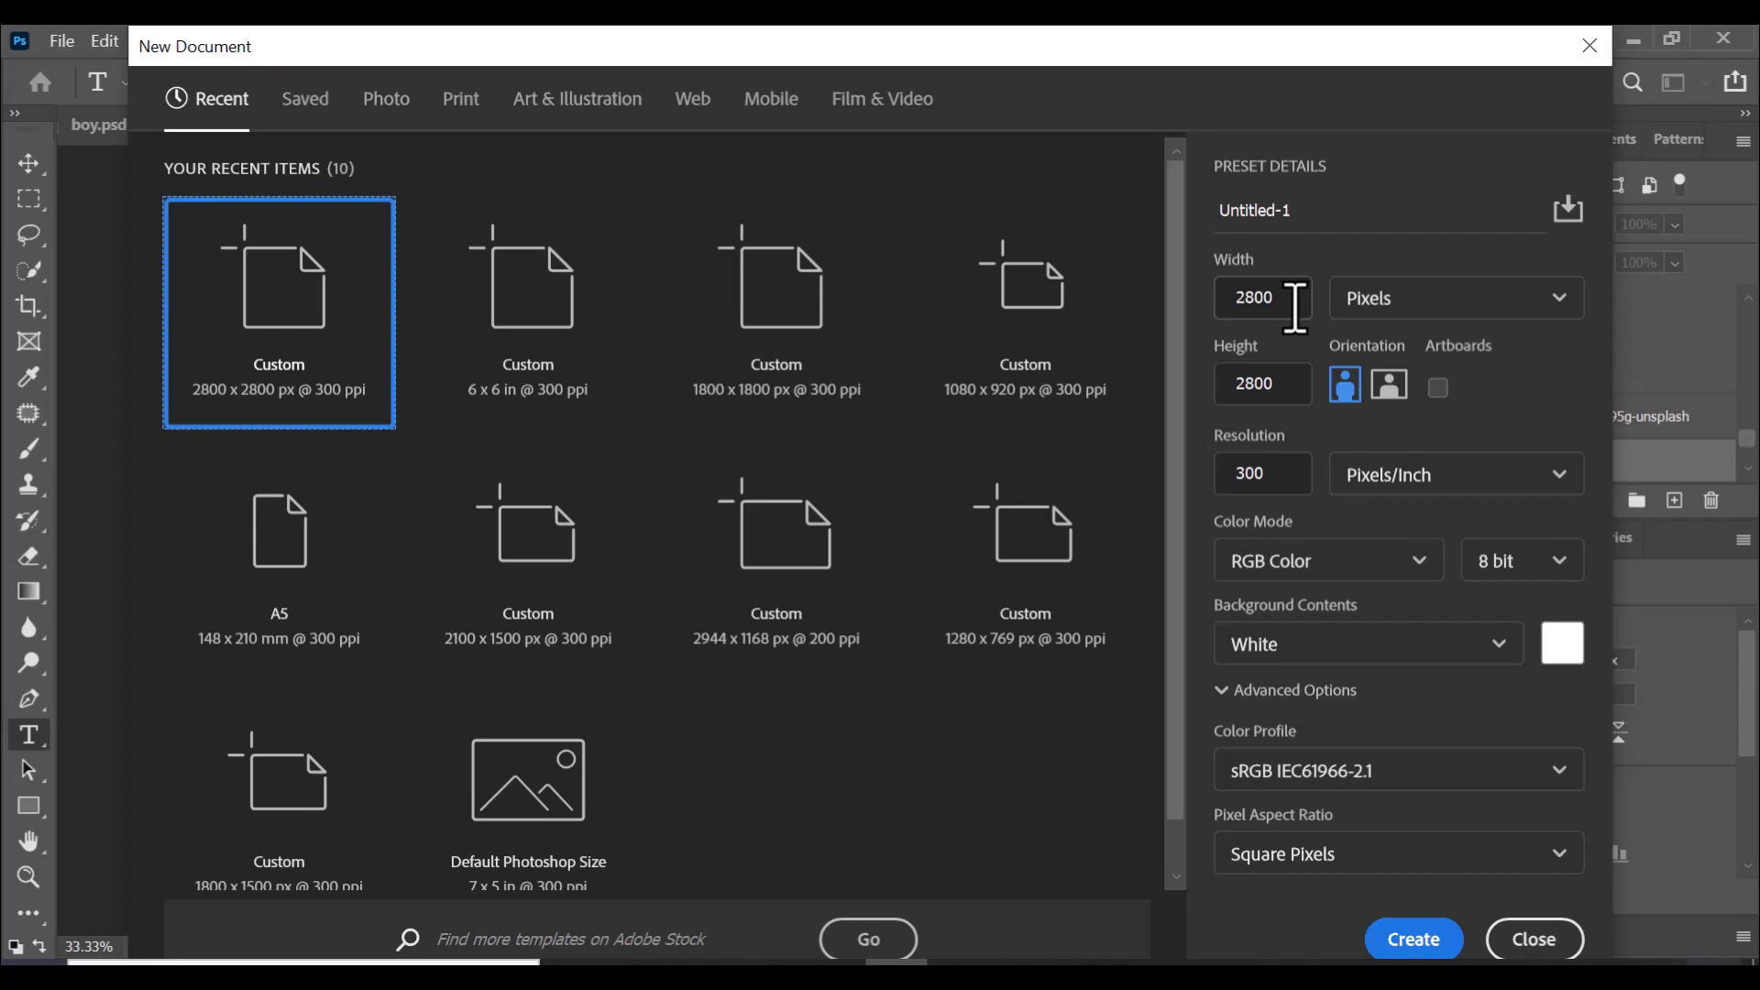
left_click(1508, 298)
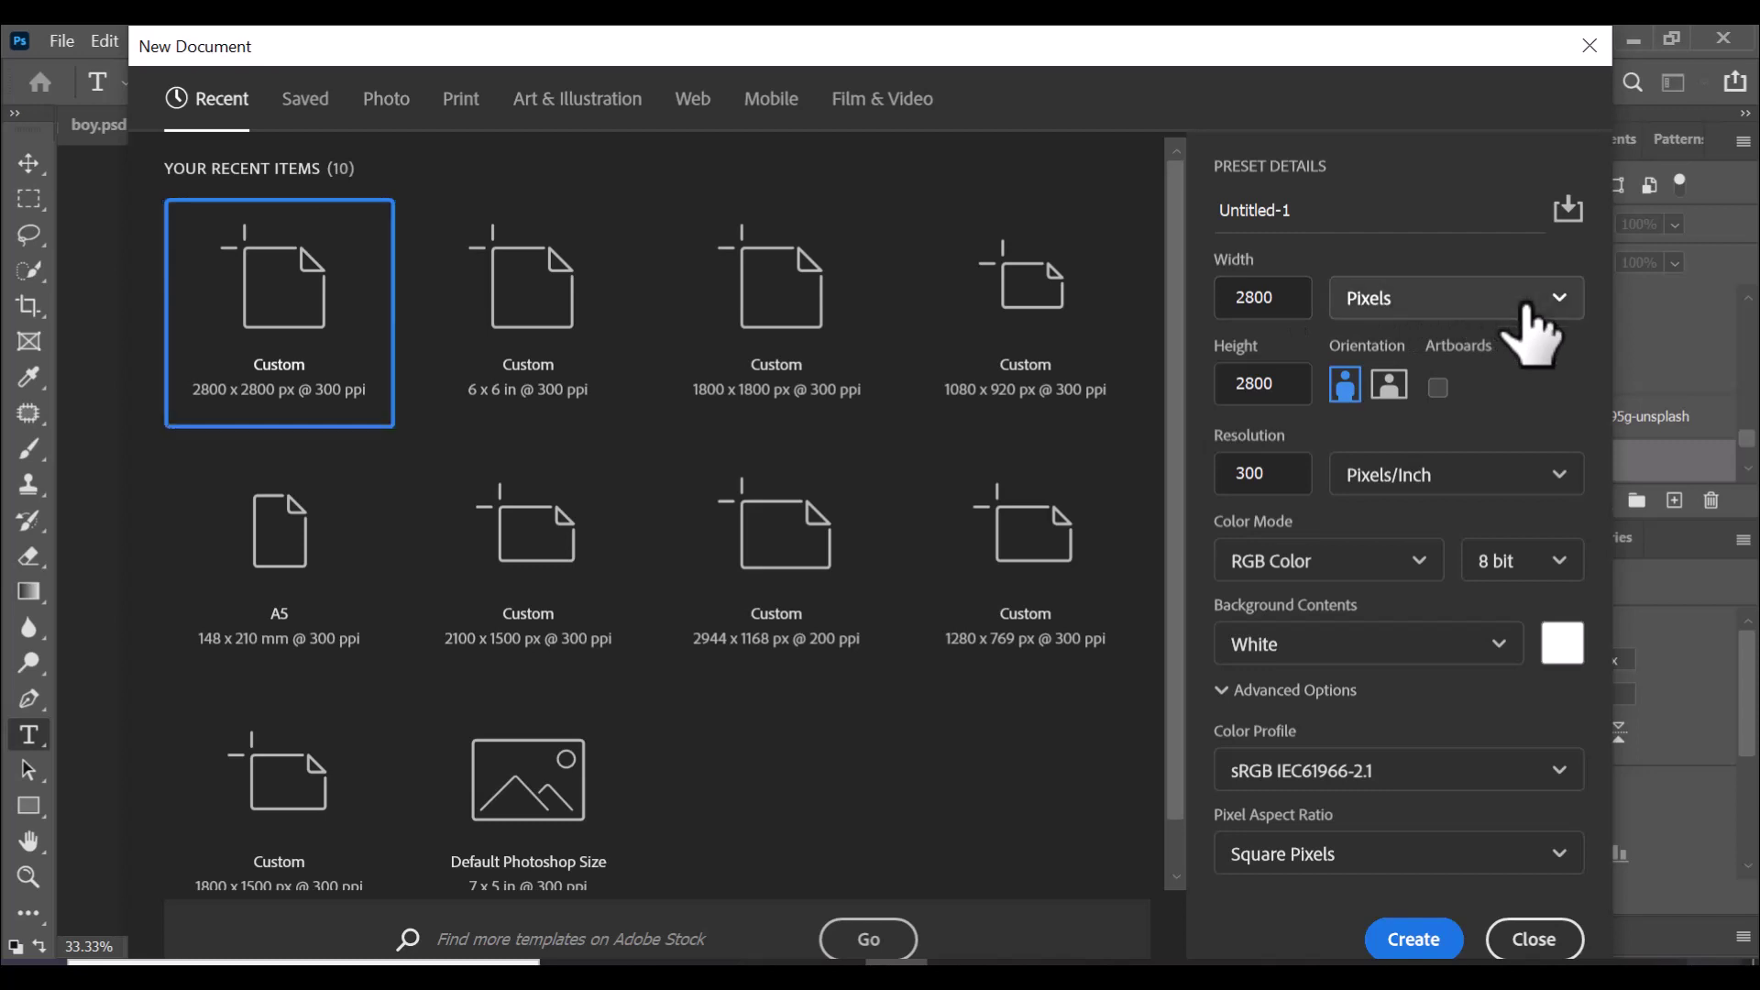
left_click(1432, 394)
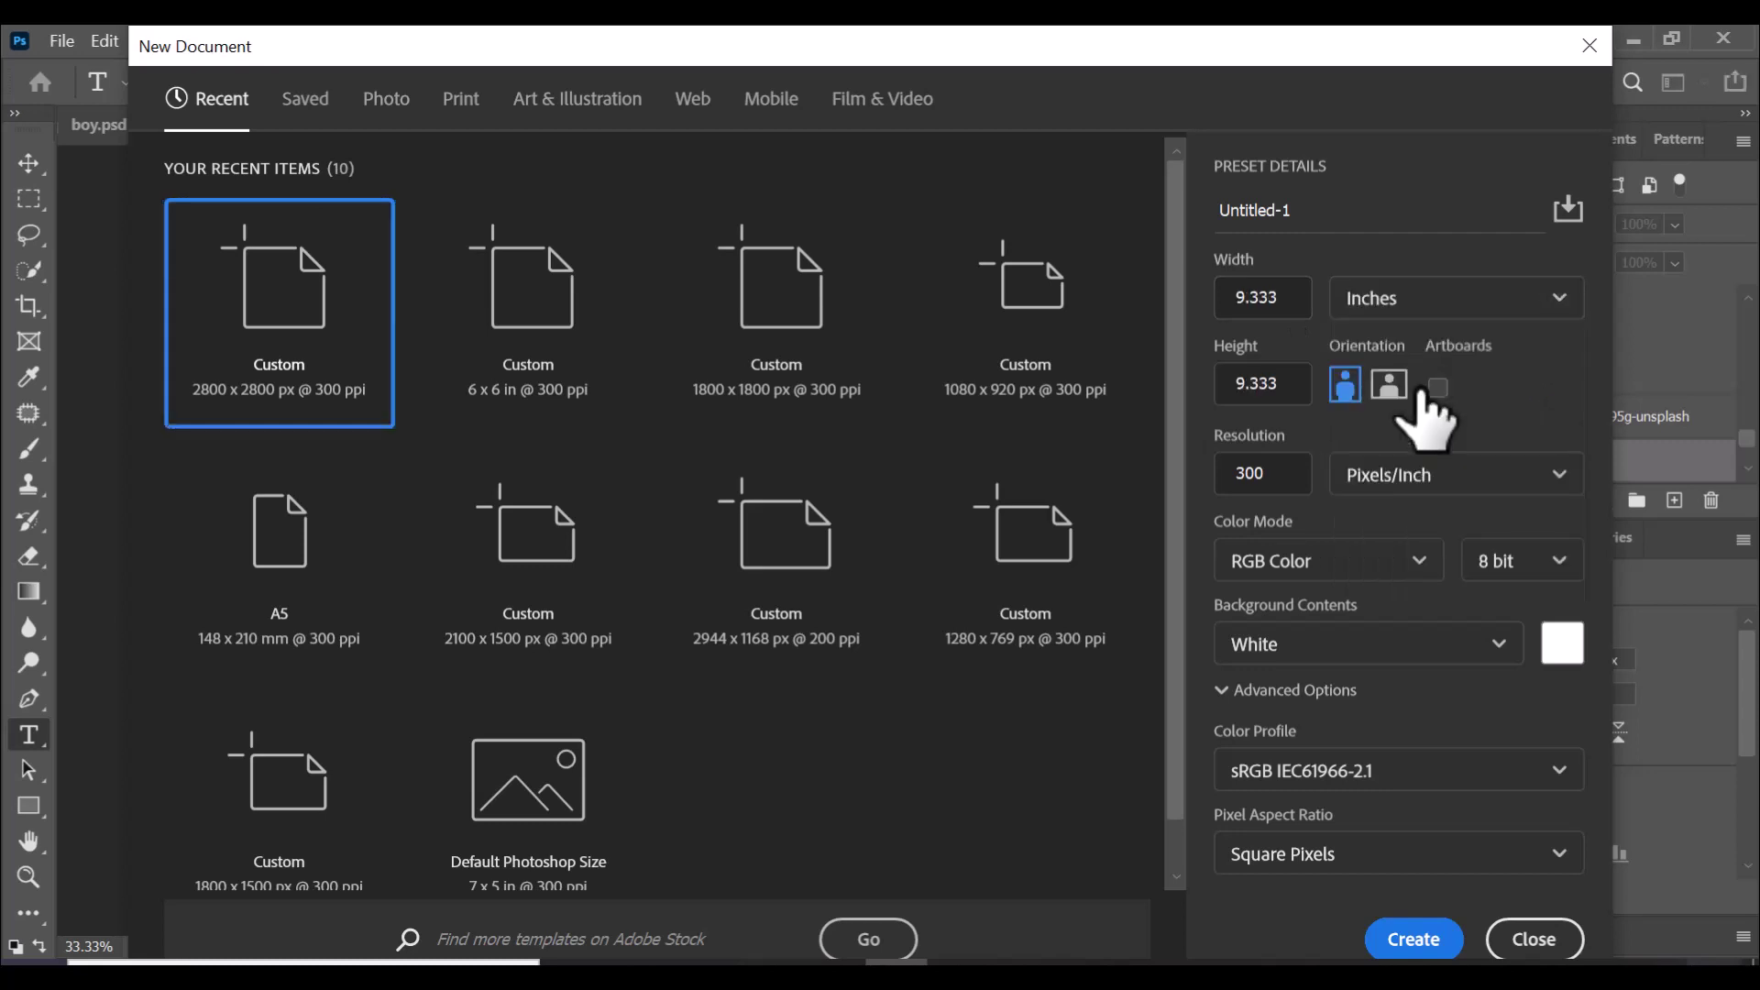
left_click(1406, 301)
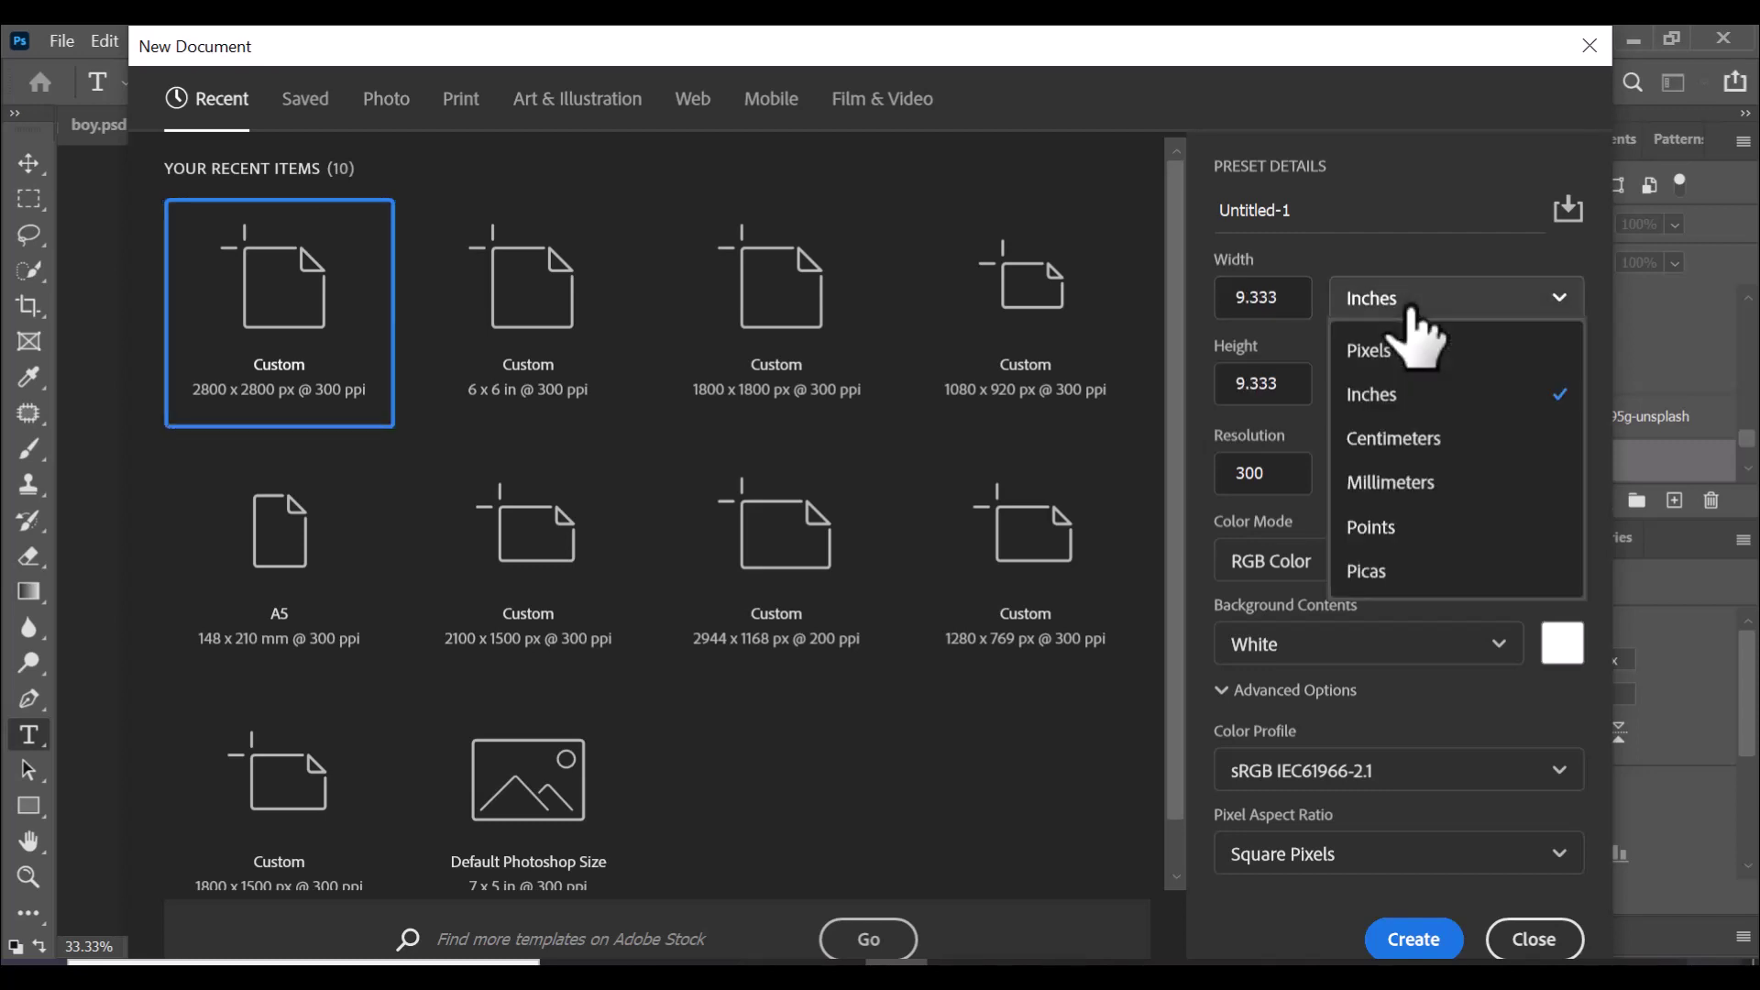
left_click(1422, 395)
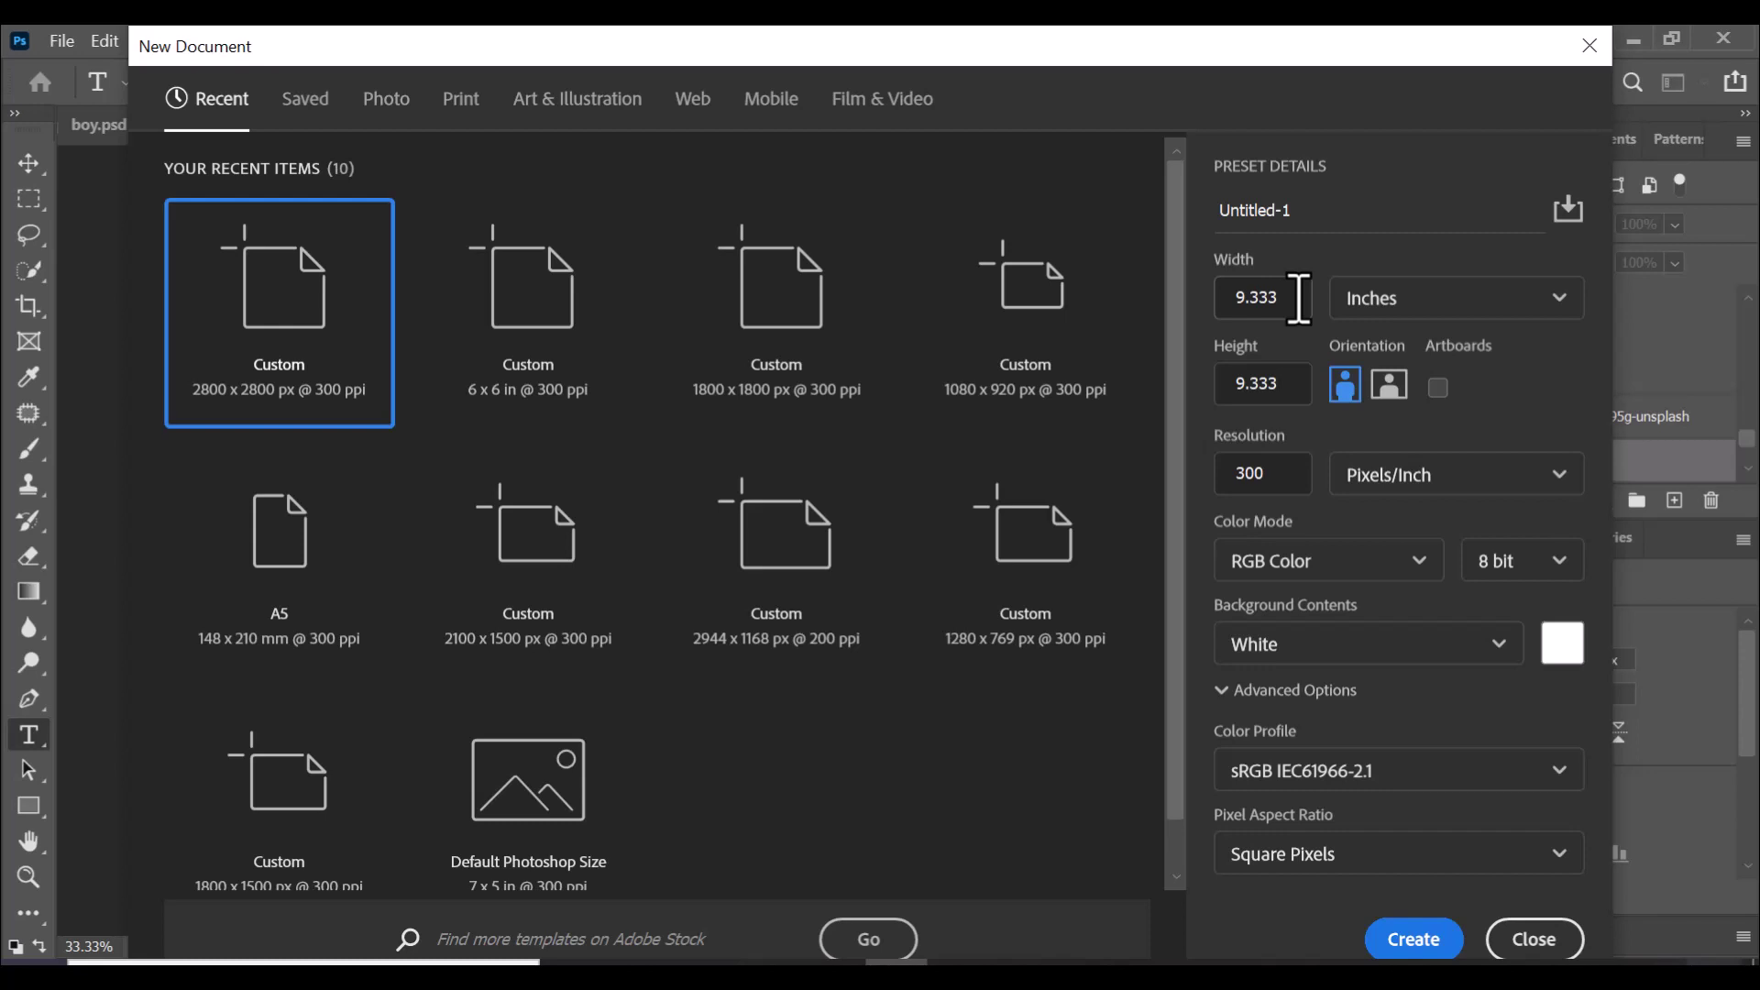
Step: Set the new document's width to 10 inches and its height to 3 inches
left_click(1299, 299)
left_click_drag(1299, 299, 1177, 332)
type("10")
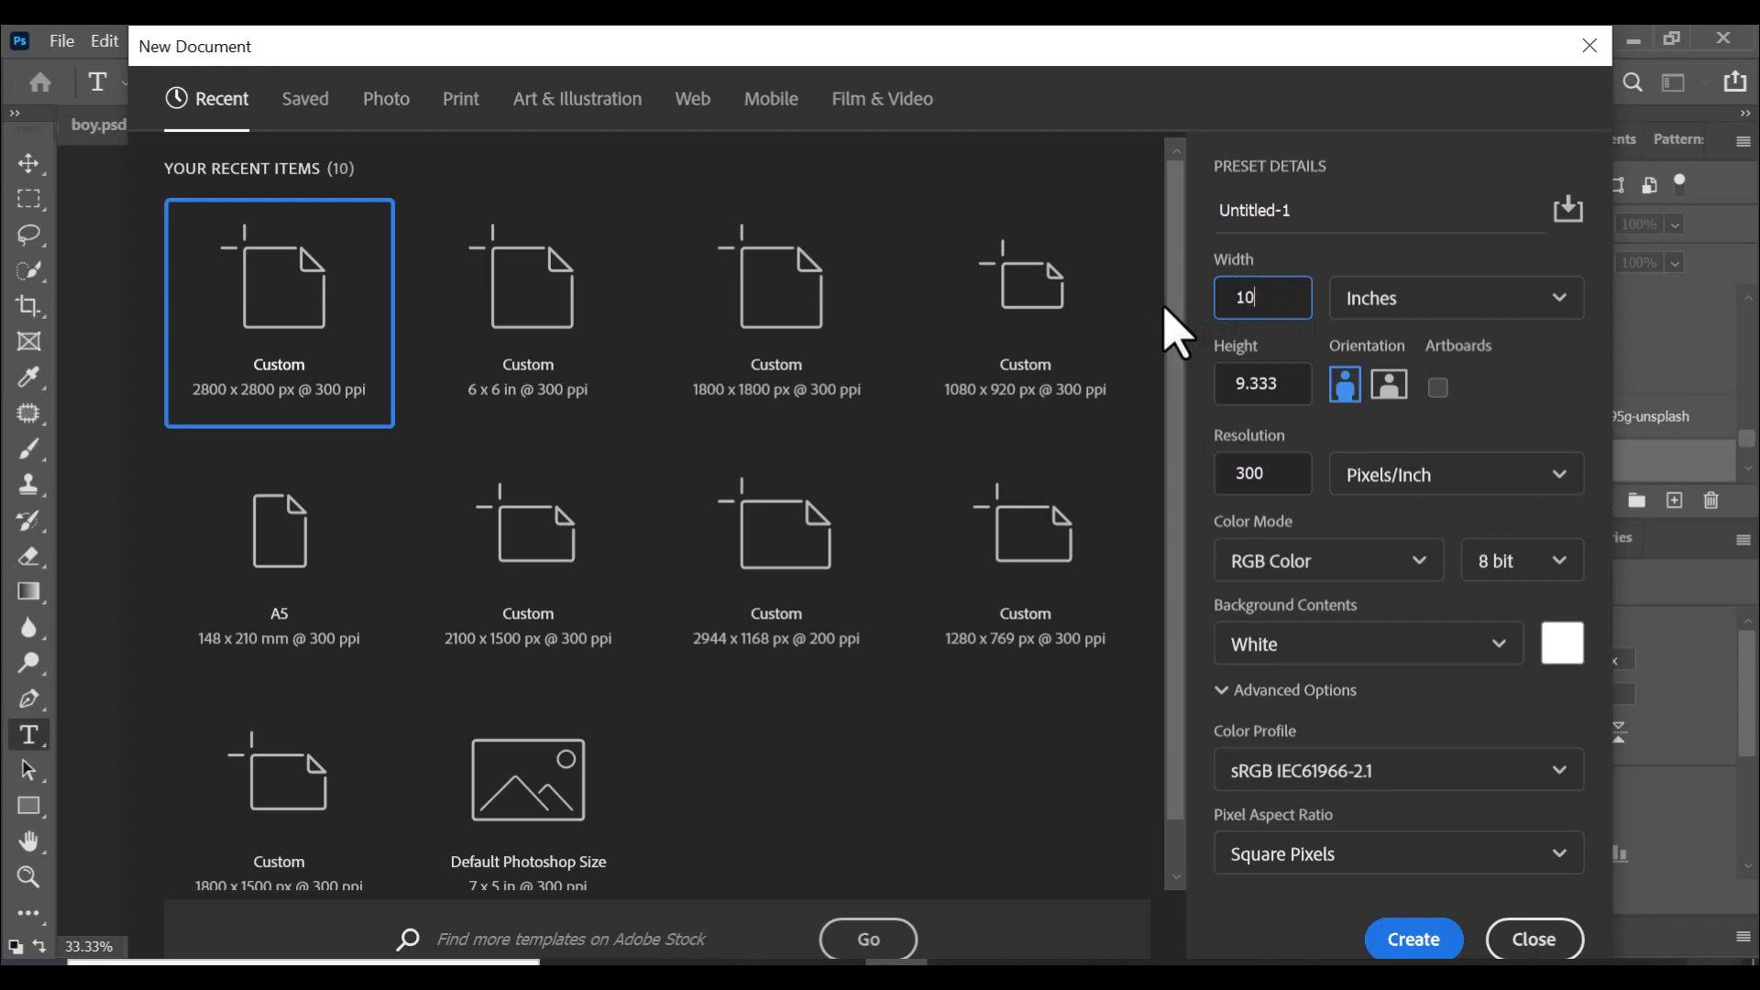
left_click_drag(1294, 385, 1192, 383)
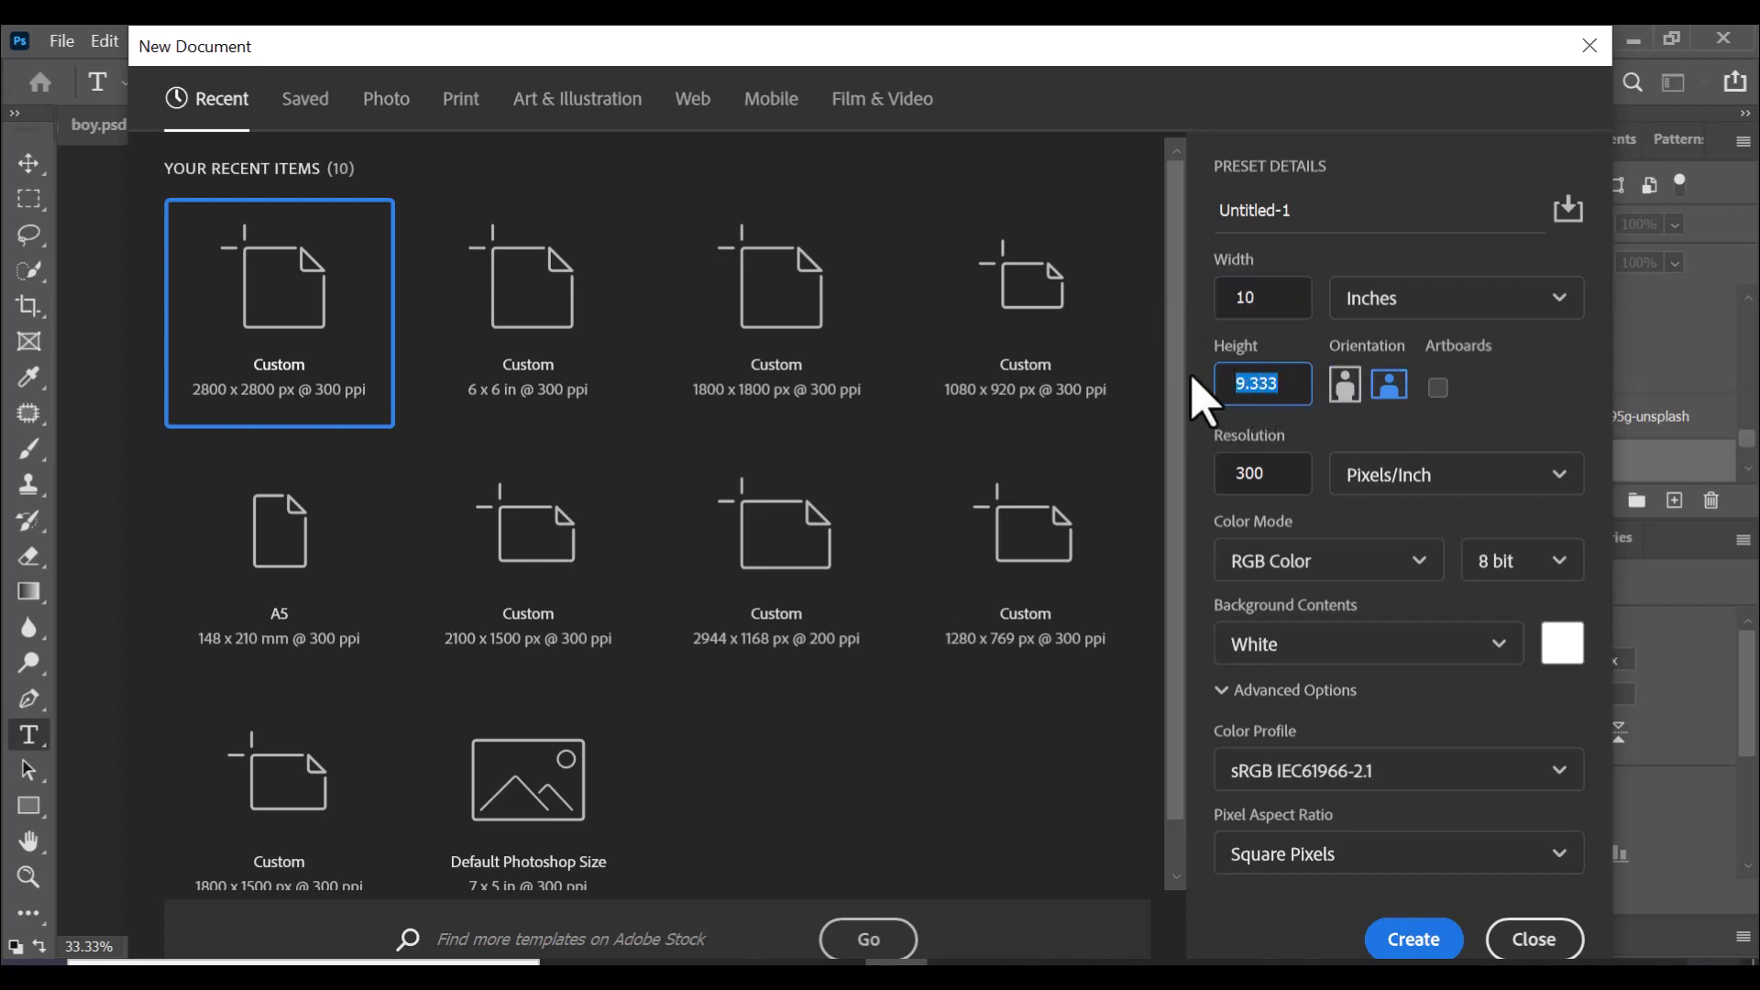
type("3")
Step: Set the new document's color mode to CMYK Color
left_click(1326, 567)
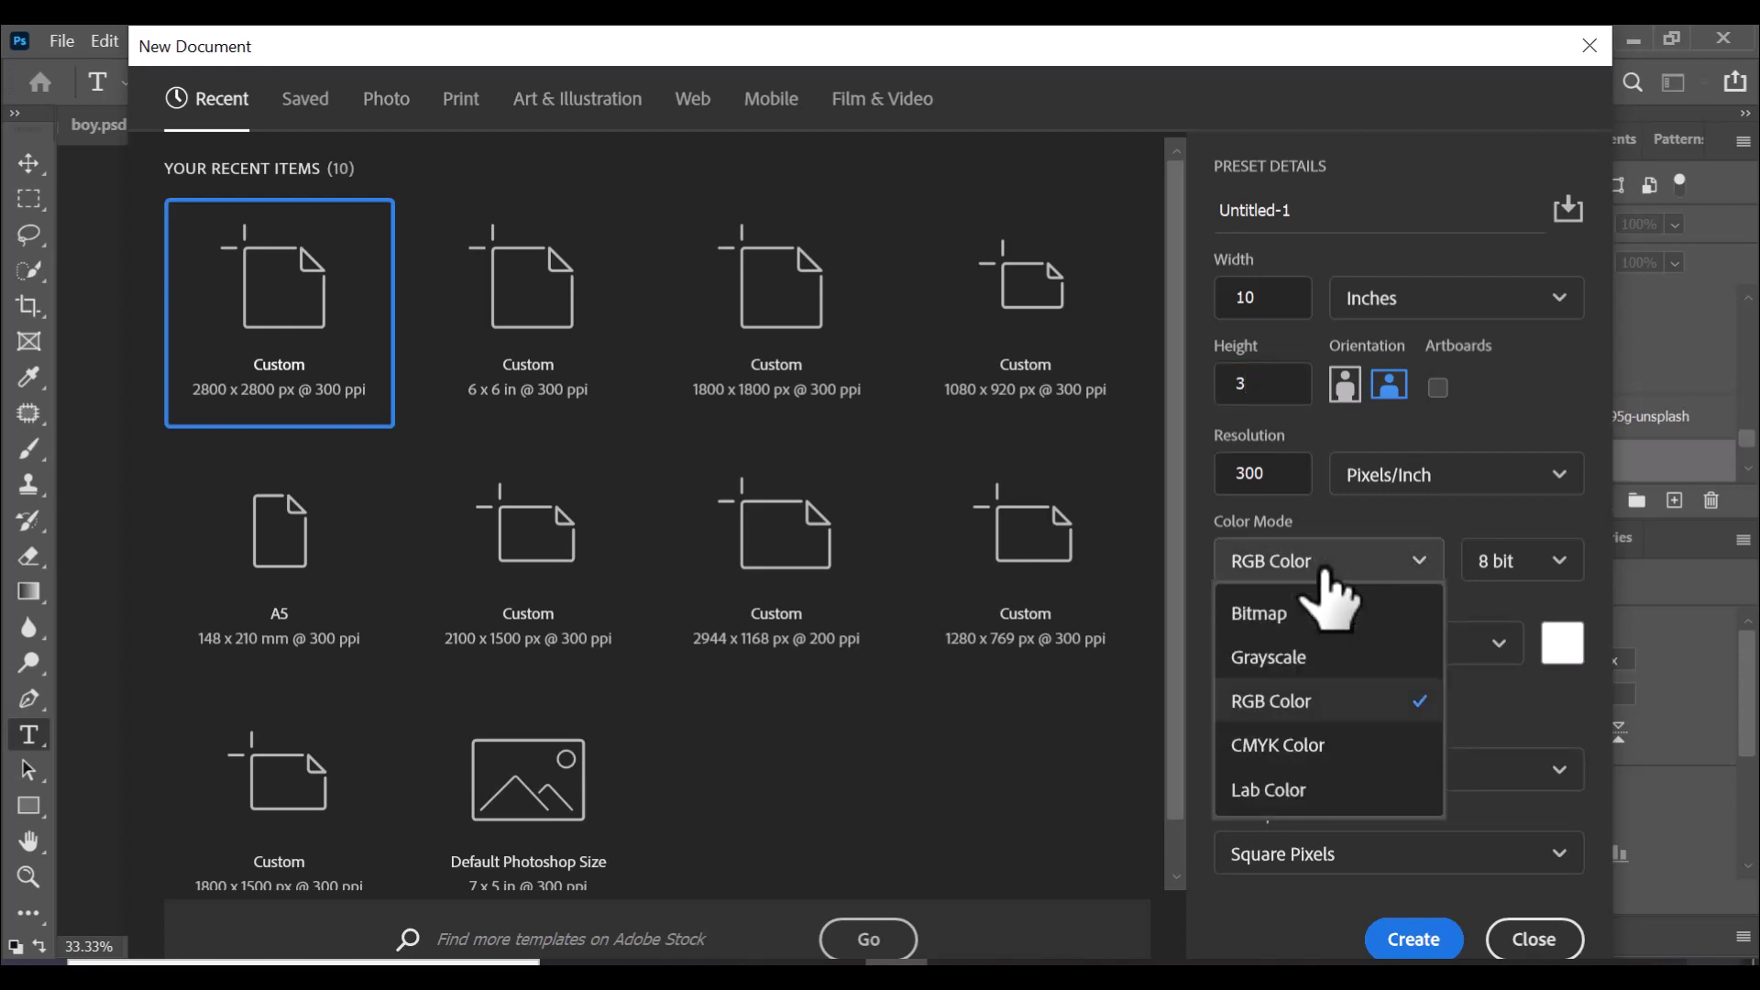
left_click(1311, 706)
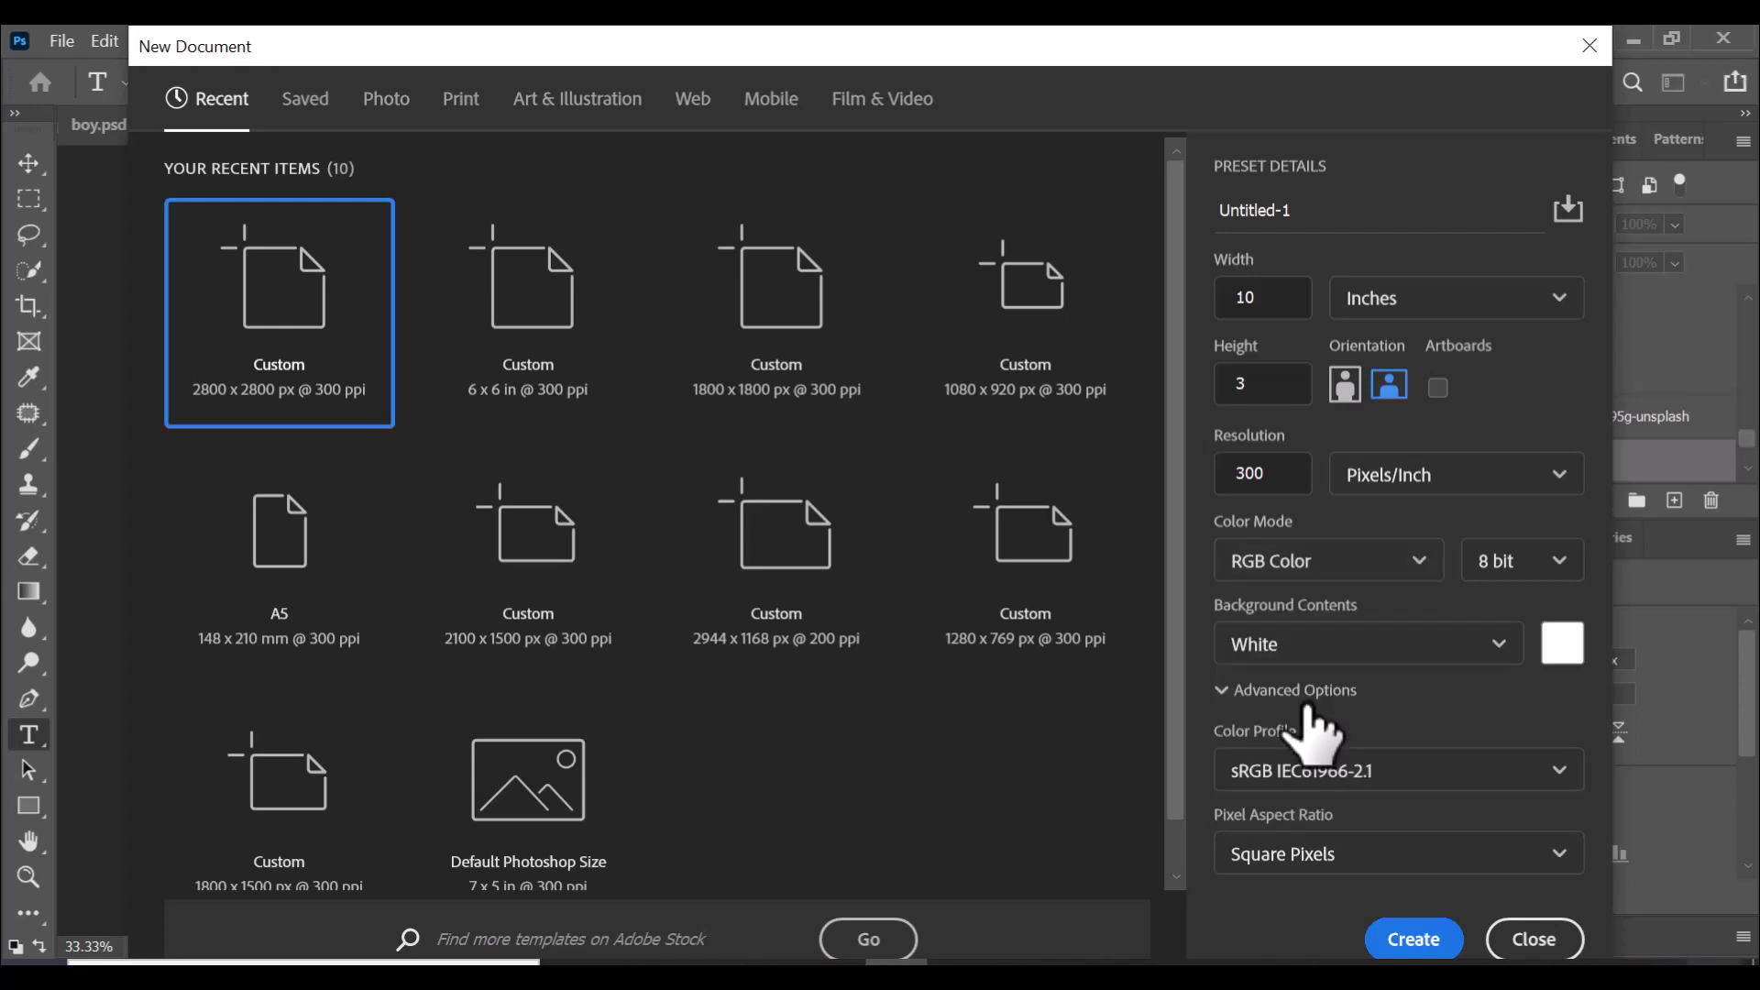
left_click(1298, 572)
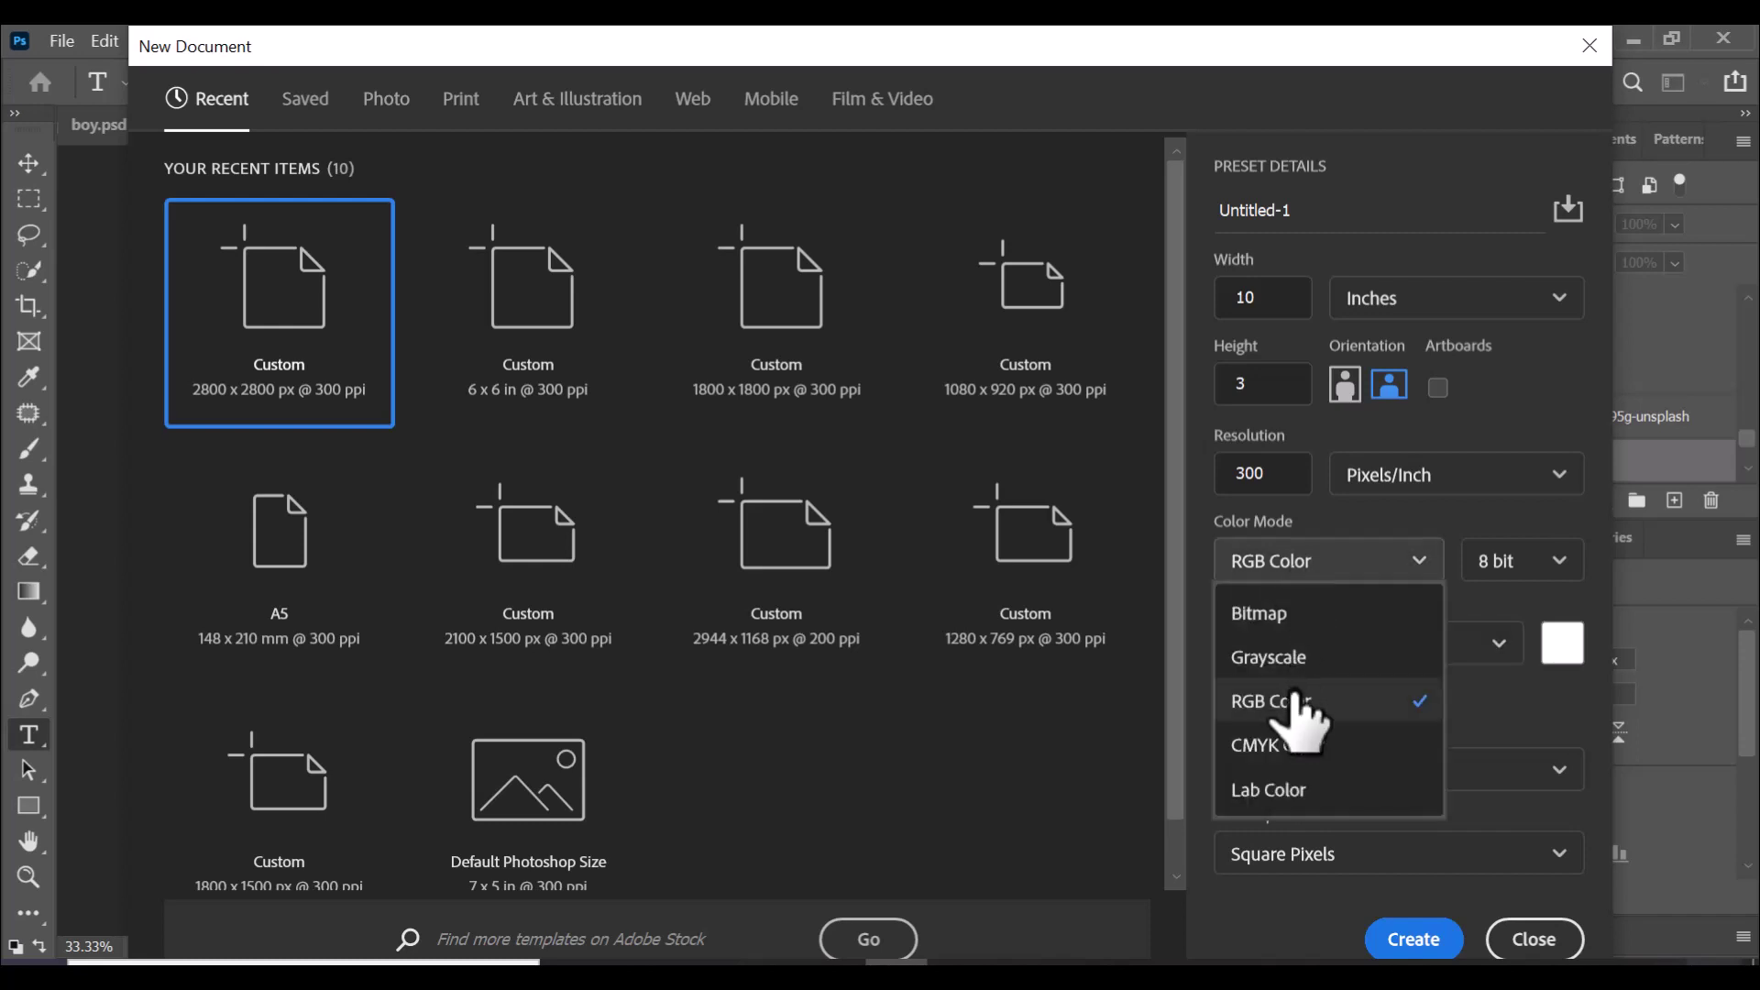
left_click(1291, 746)
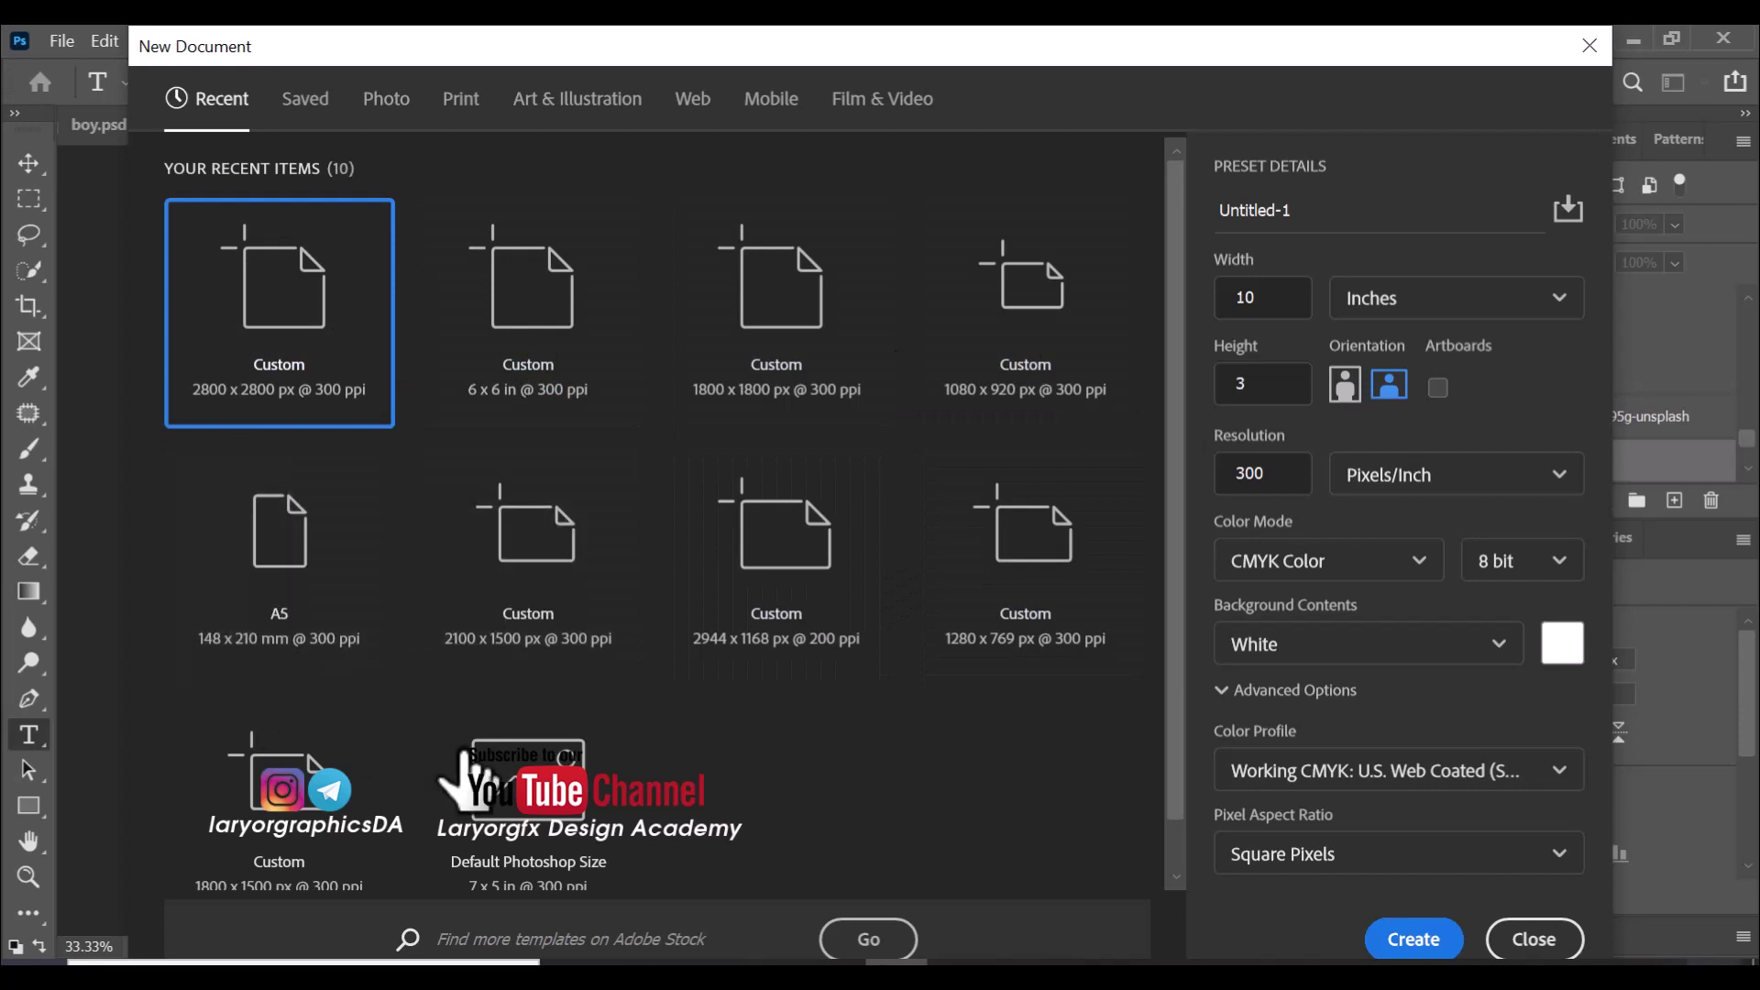
Step: Save the settings of the saved flyer preset as a new document preset named "device"
left_click(305, 128)
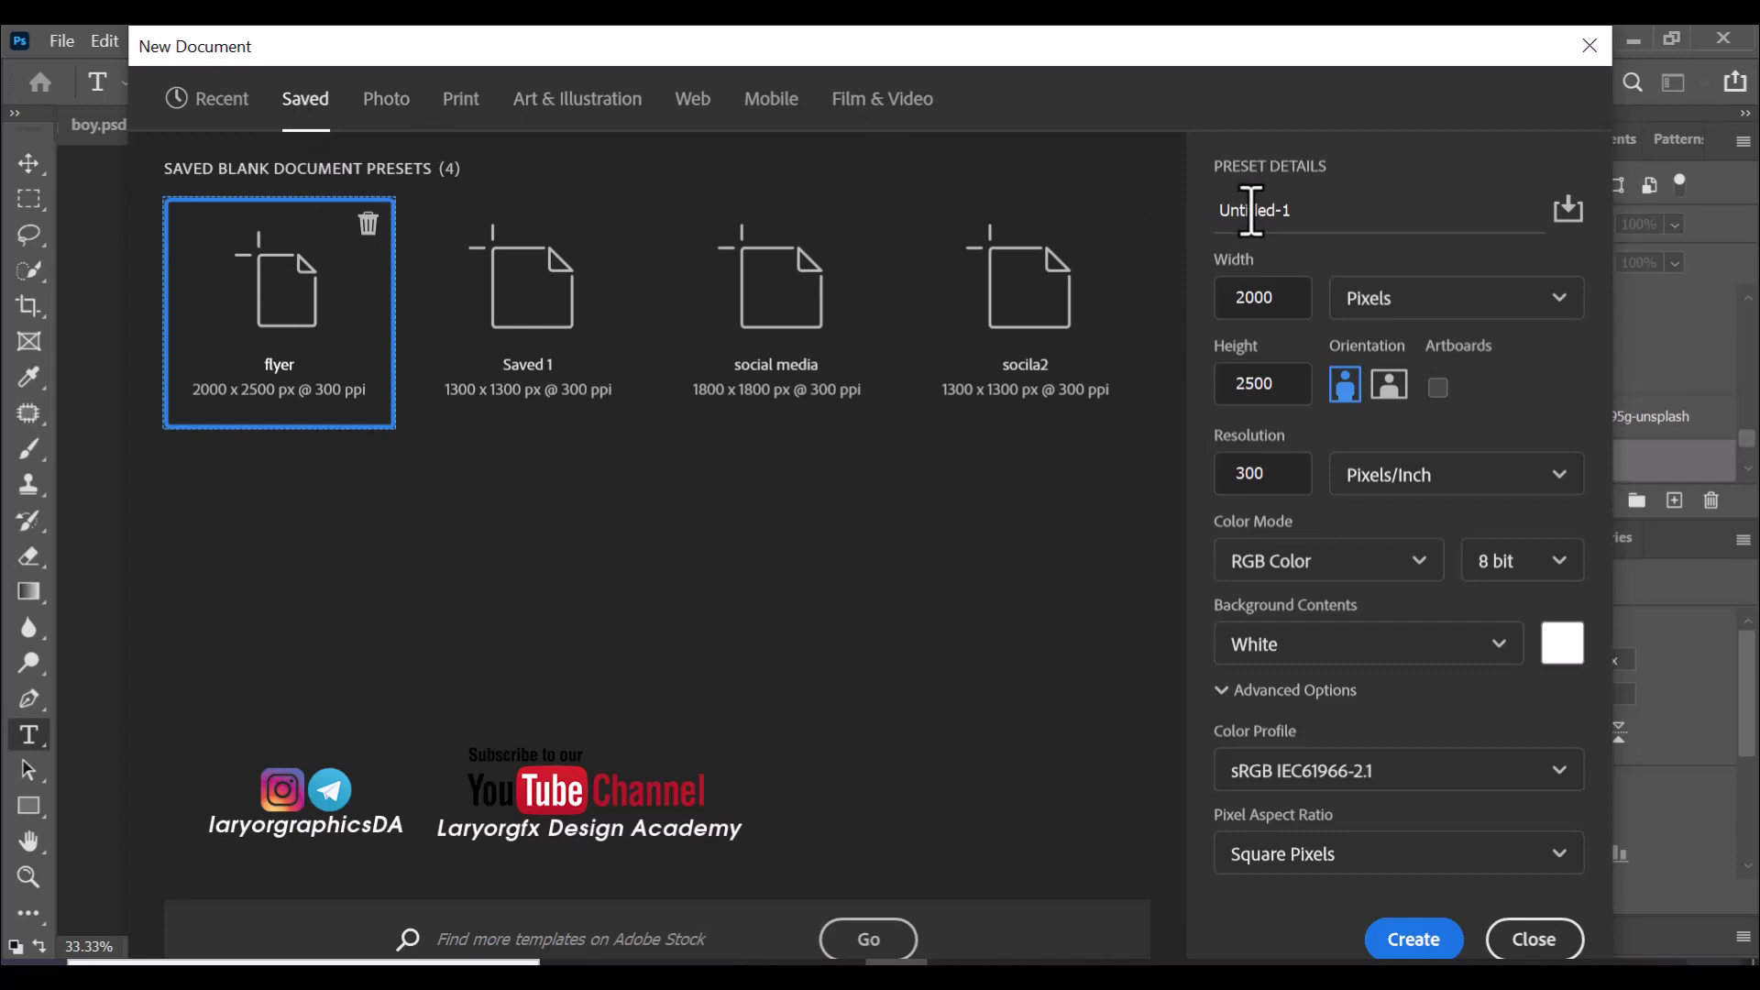
left_click(1287, 306)
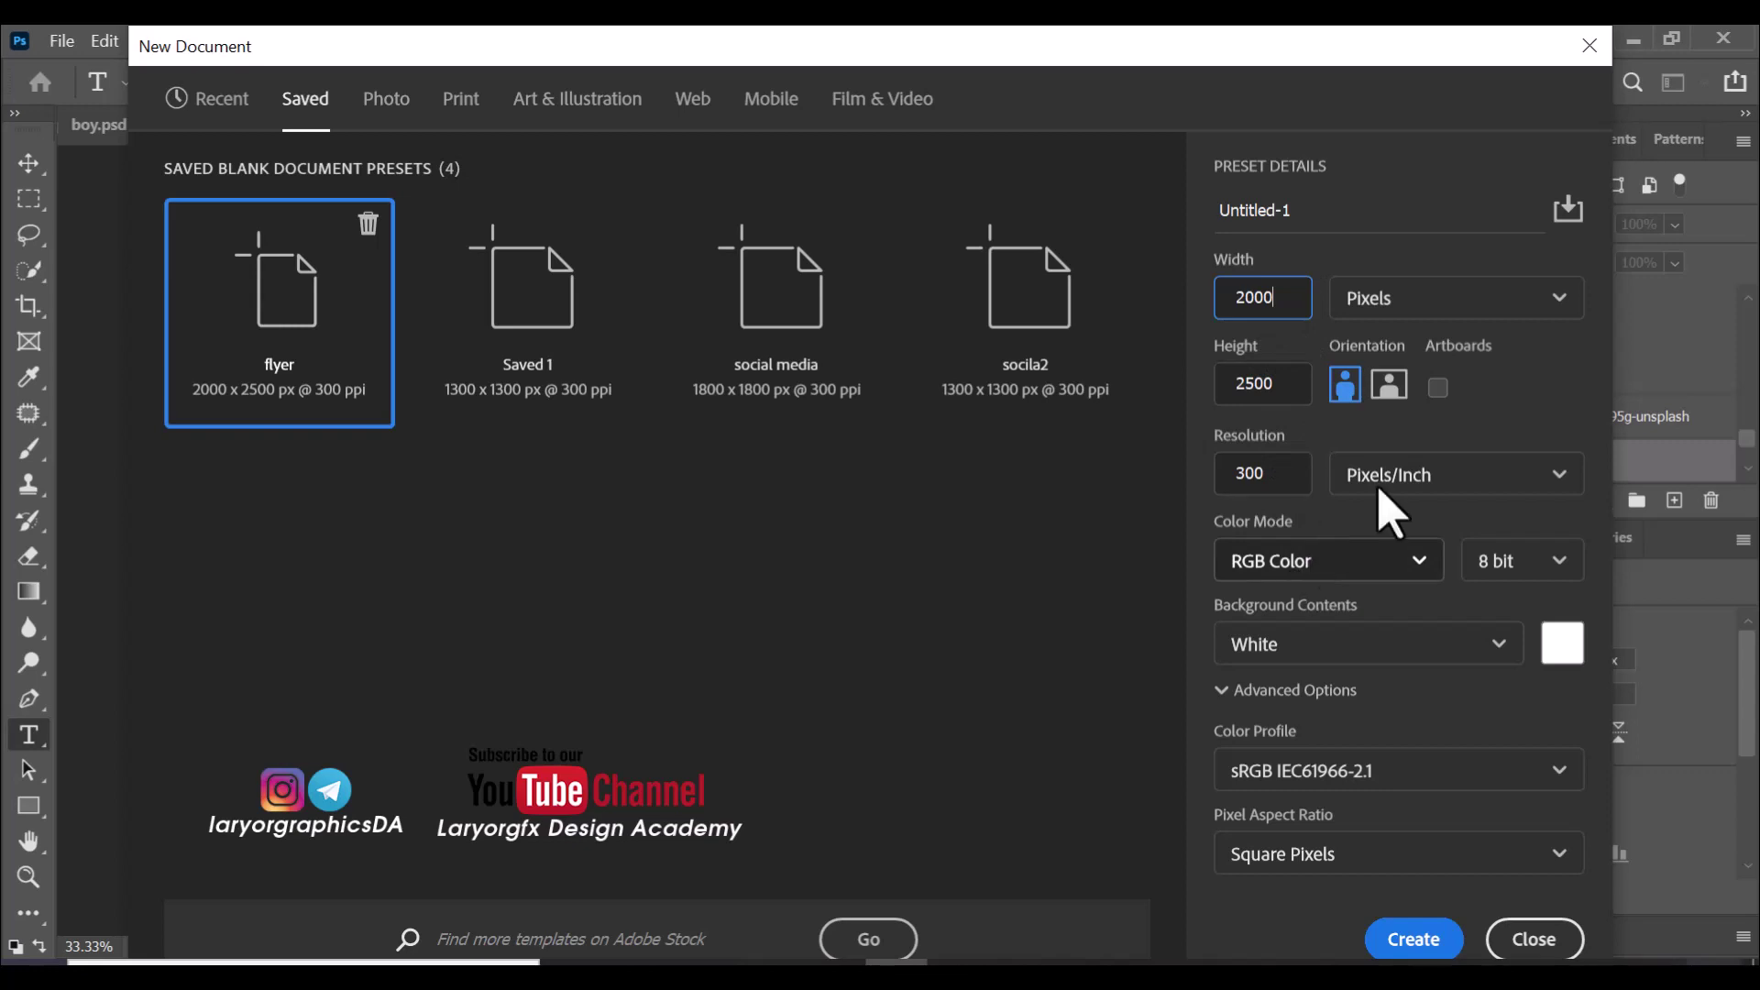
left_click(1570, 209)
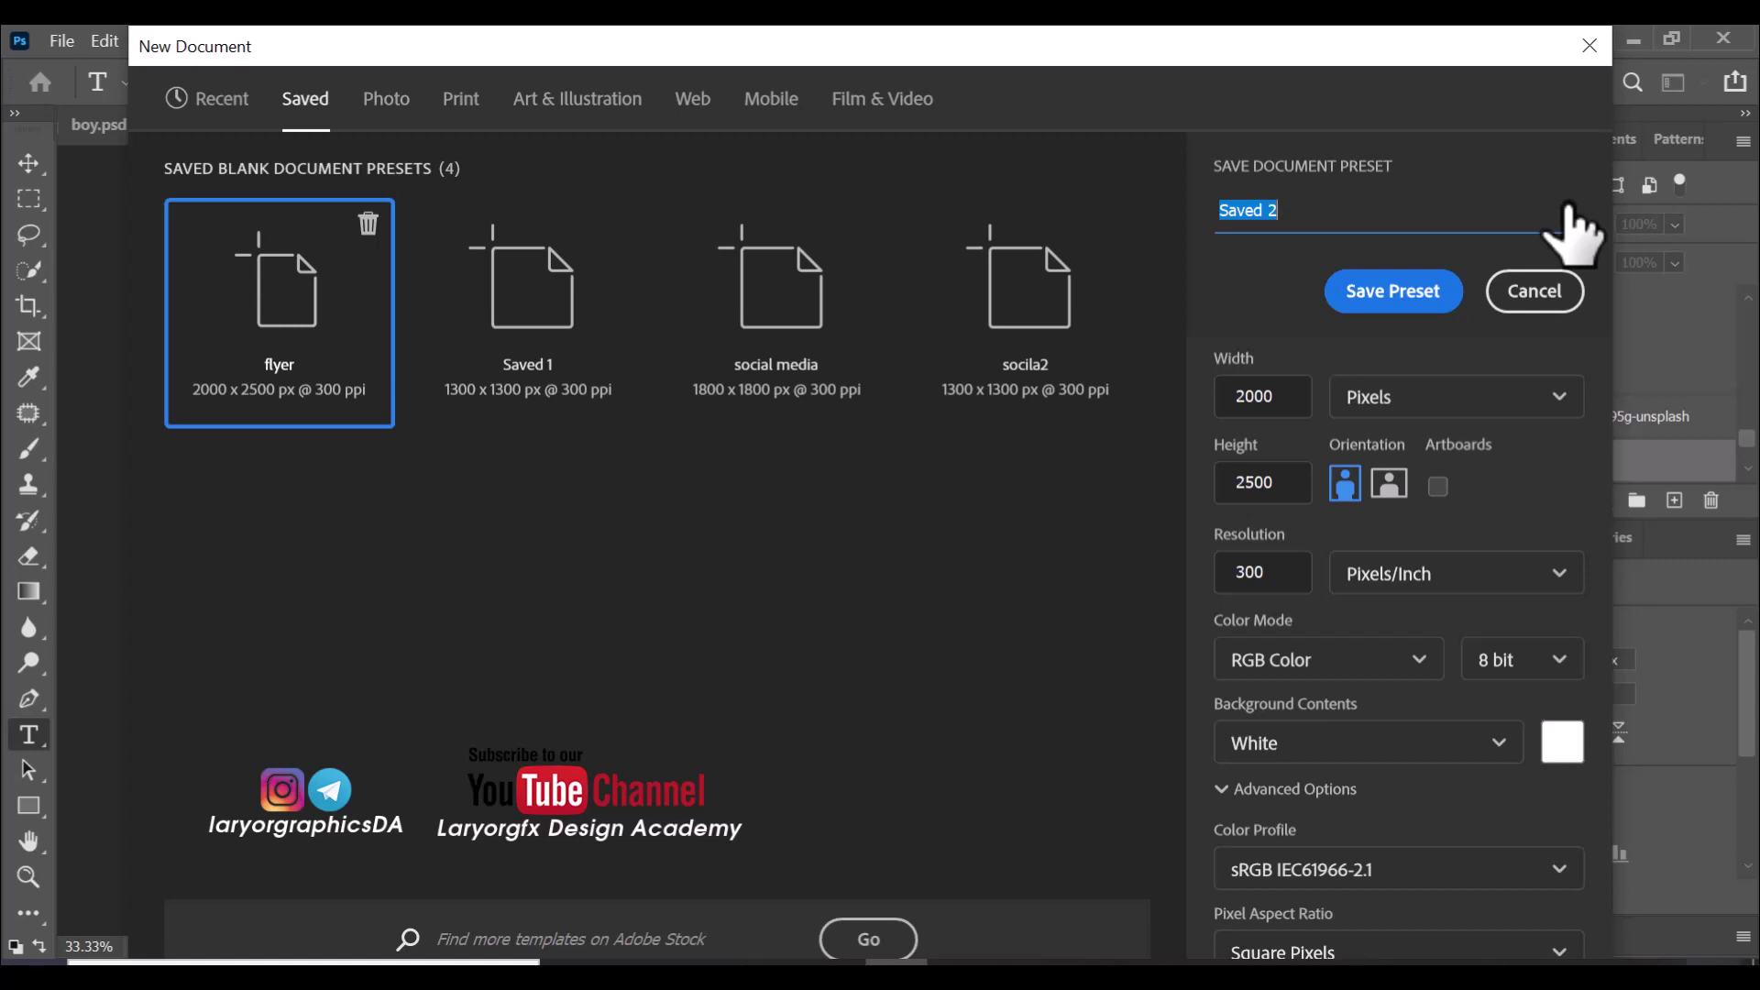
type("device")
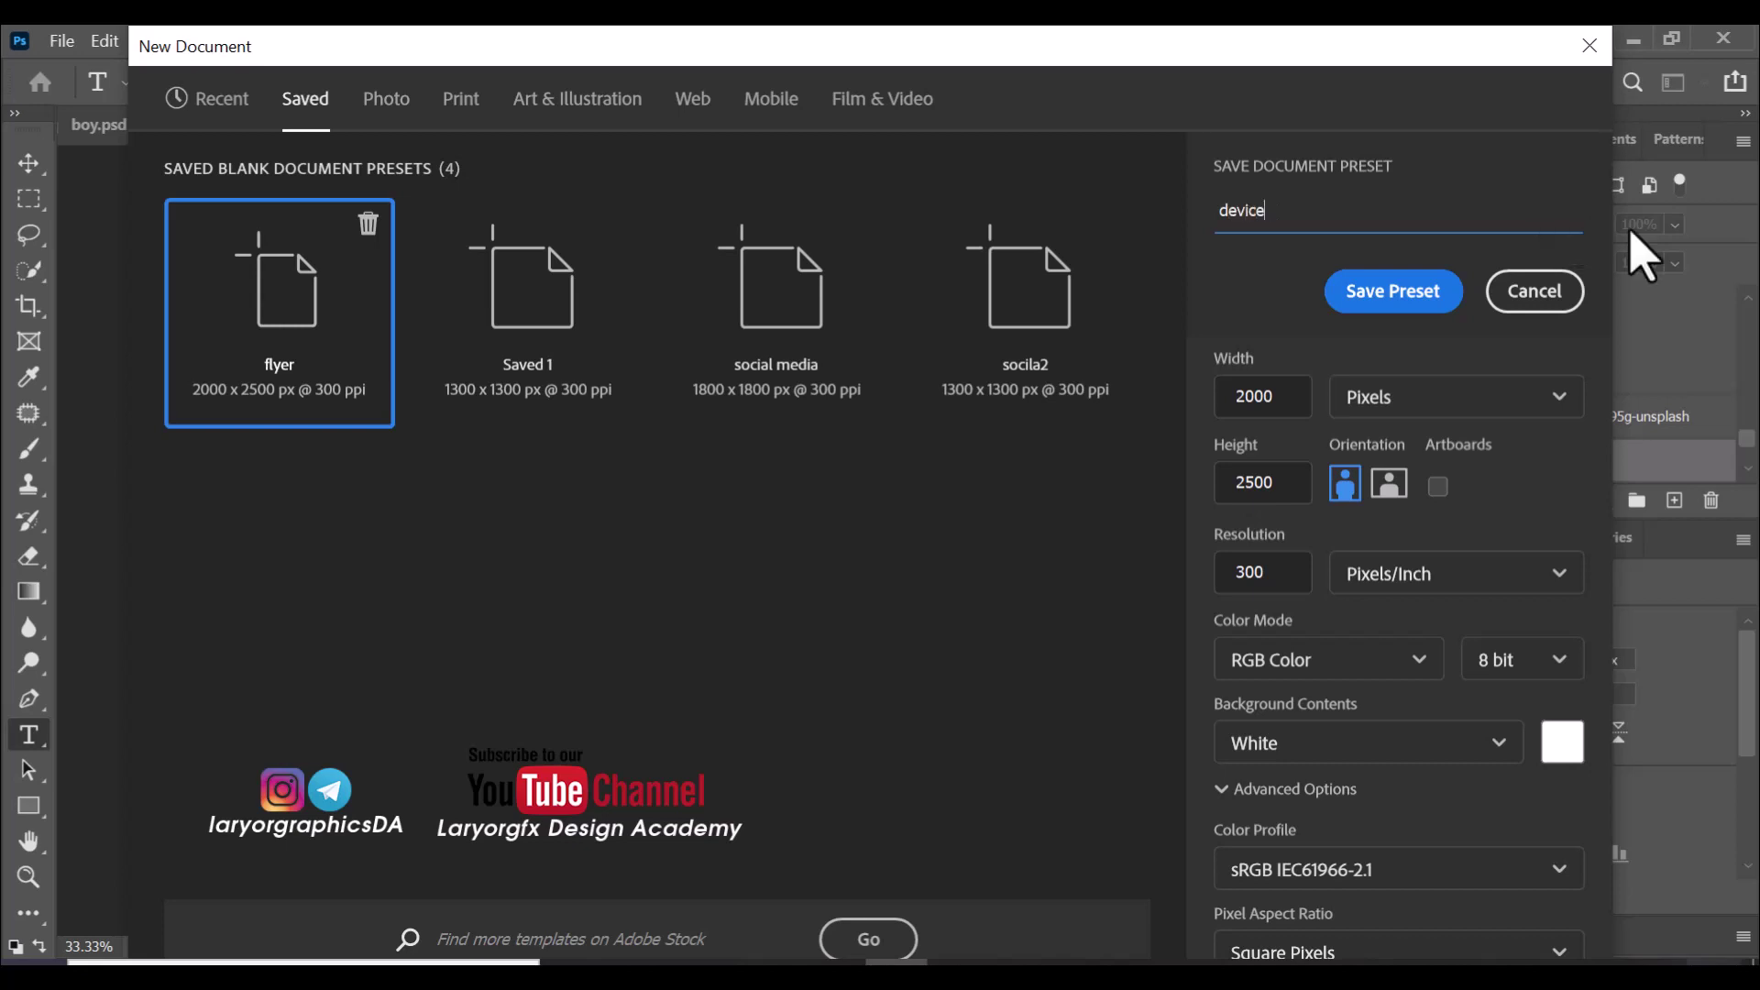
left_click(1429, 305)
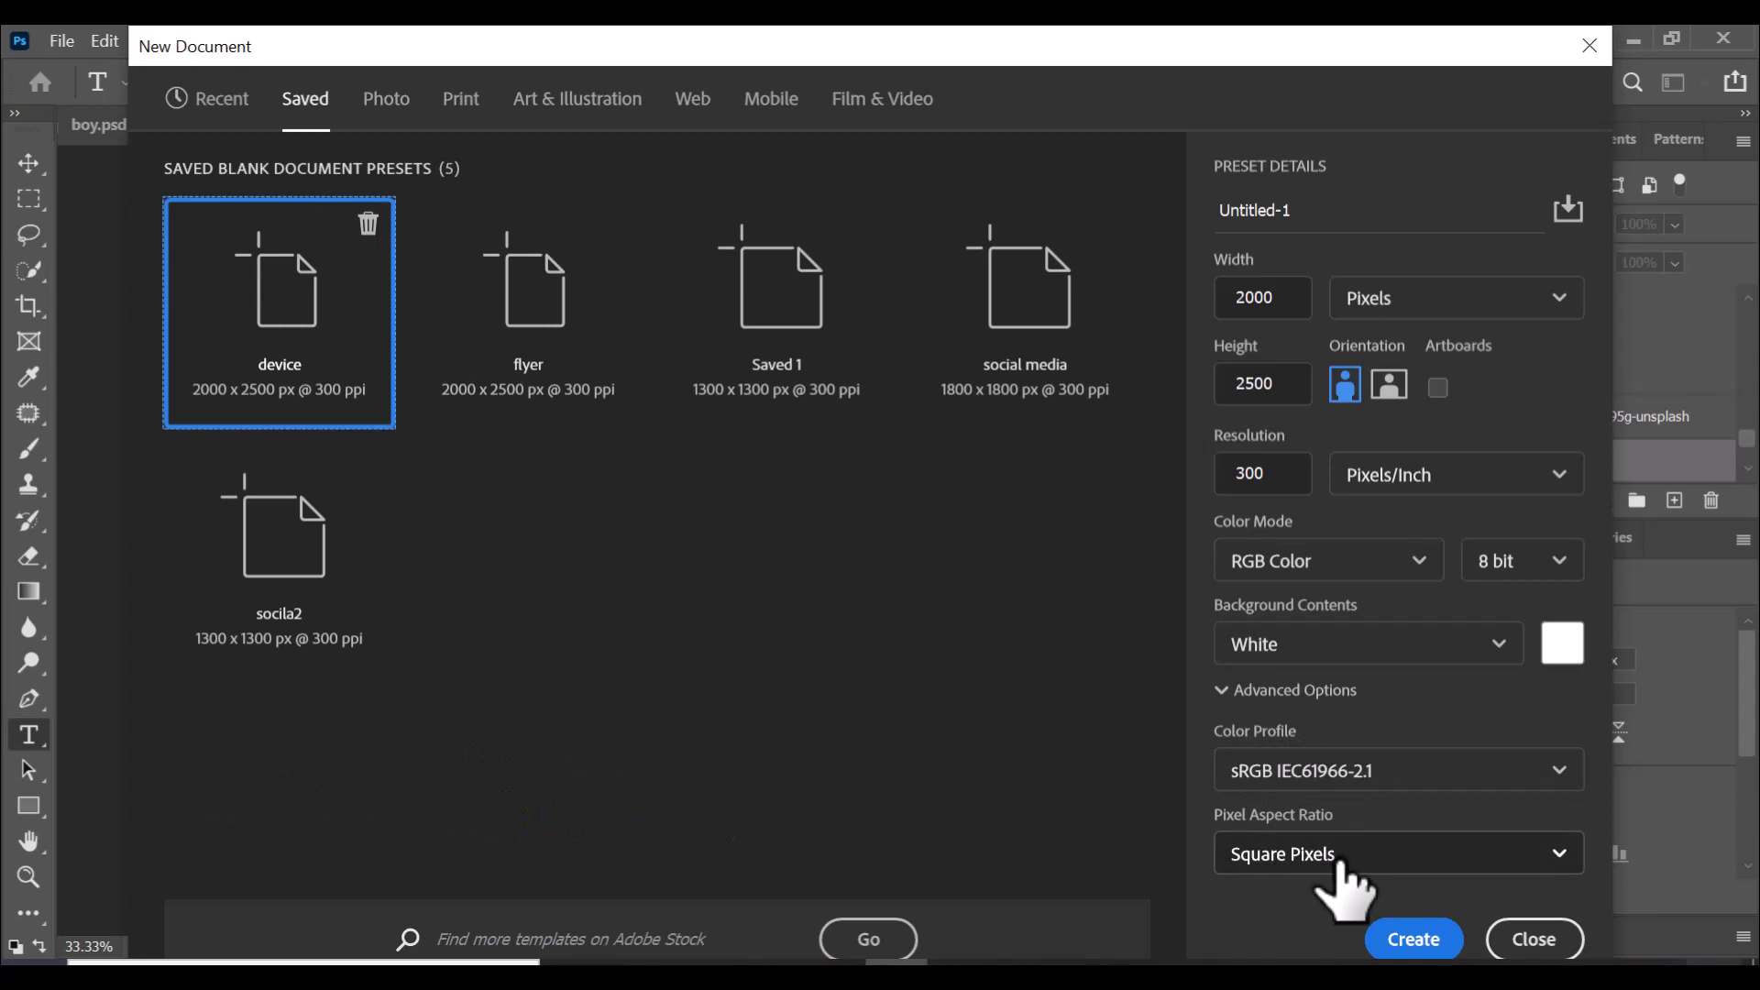
Step: Review the blank document presets for Photo, Print, Art & Illustration, Web and Mobile
left_click(389, 101)
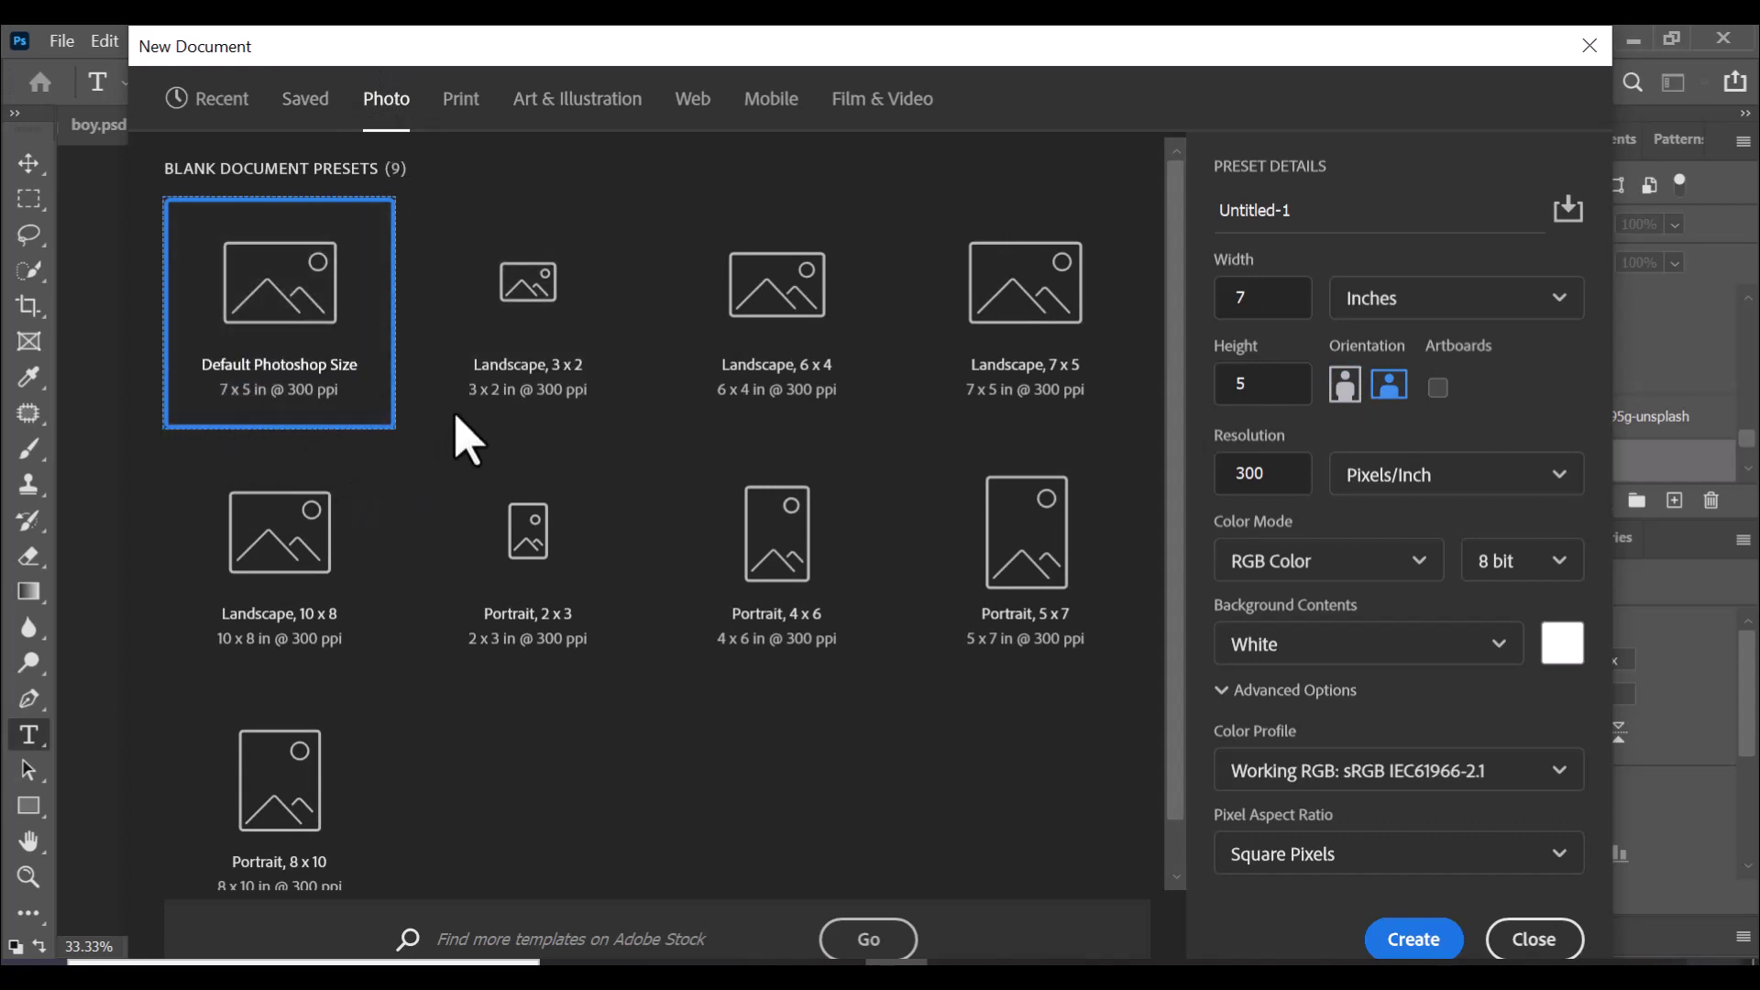
left_click(455, 134)
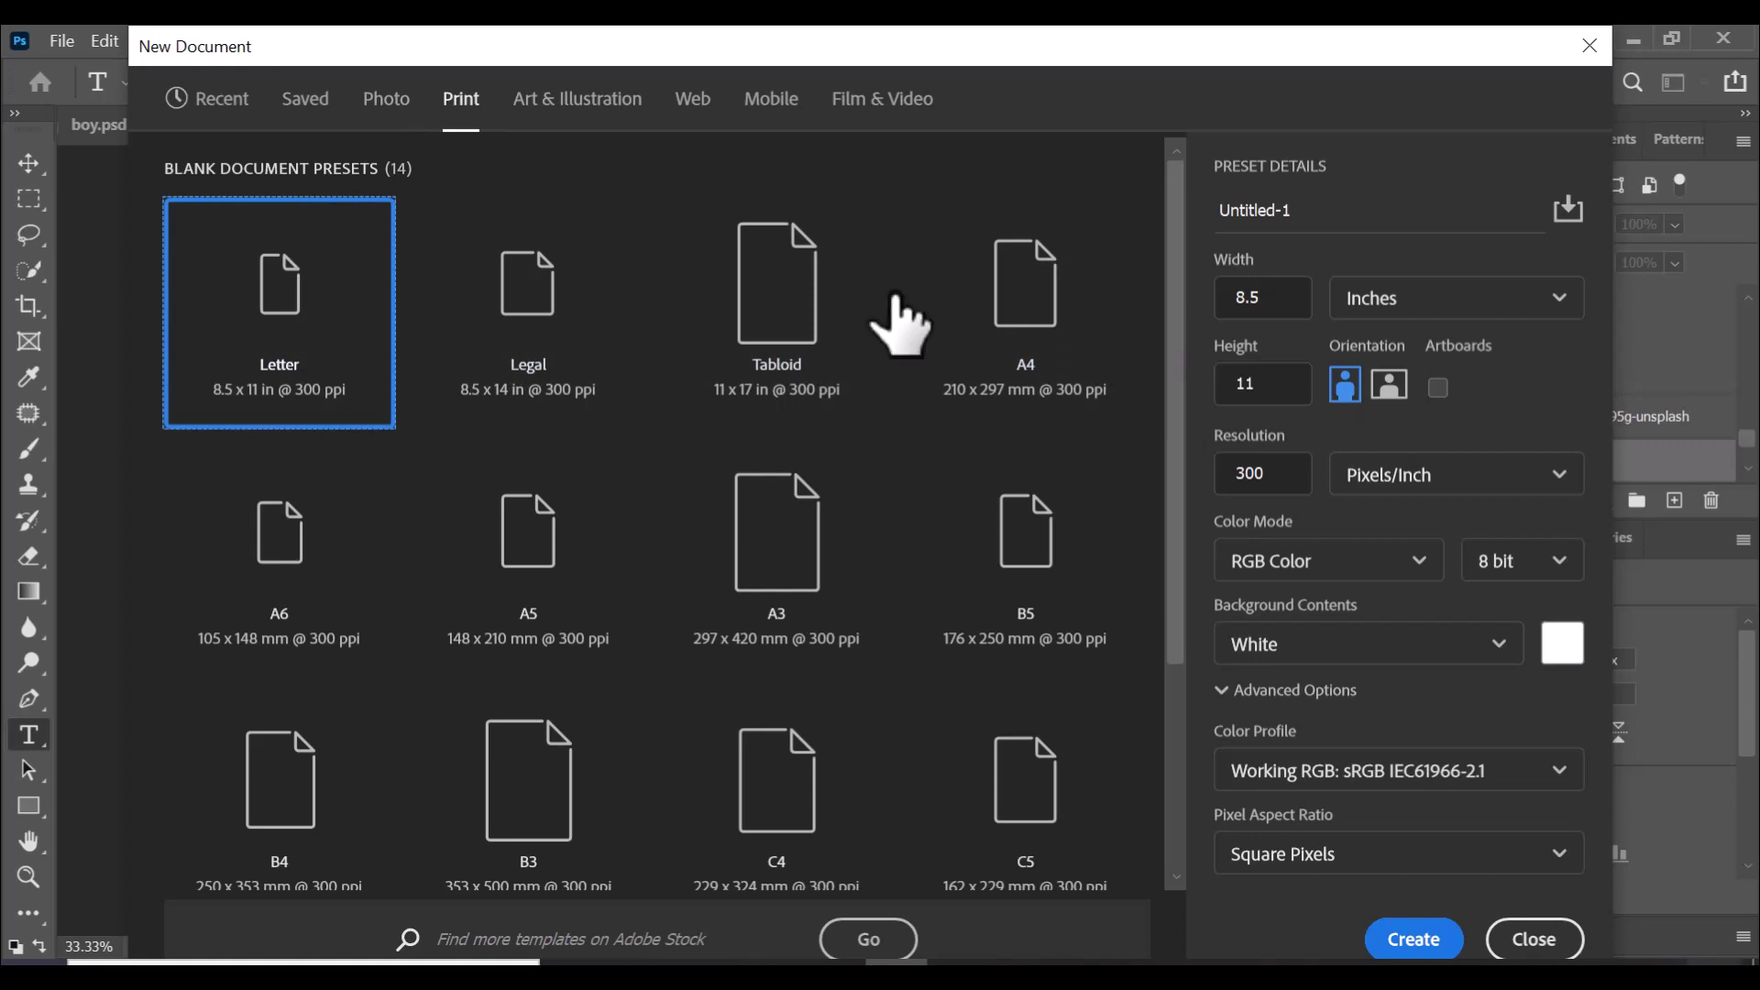
left_click(551, 128)
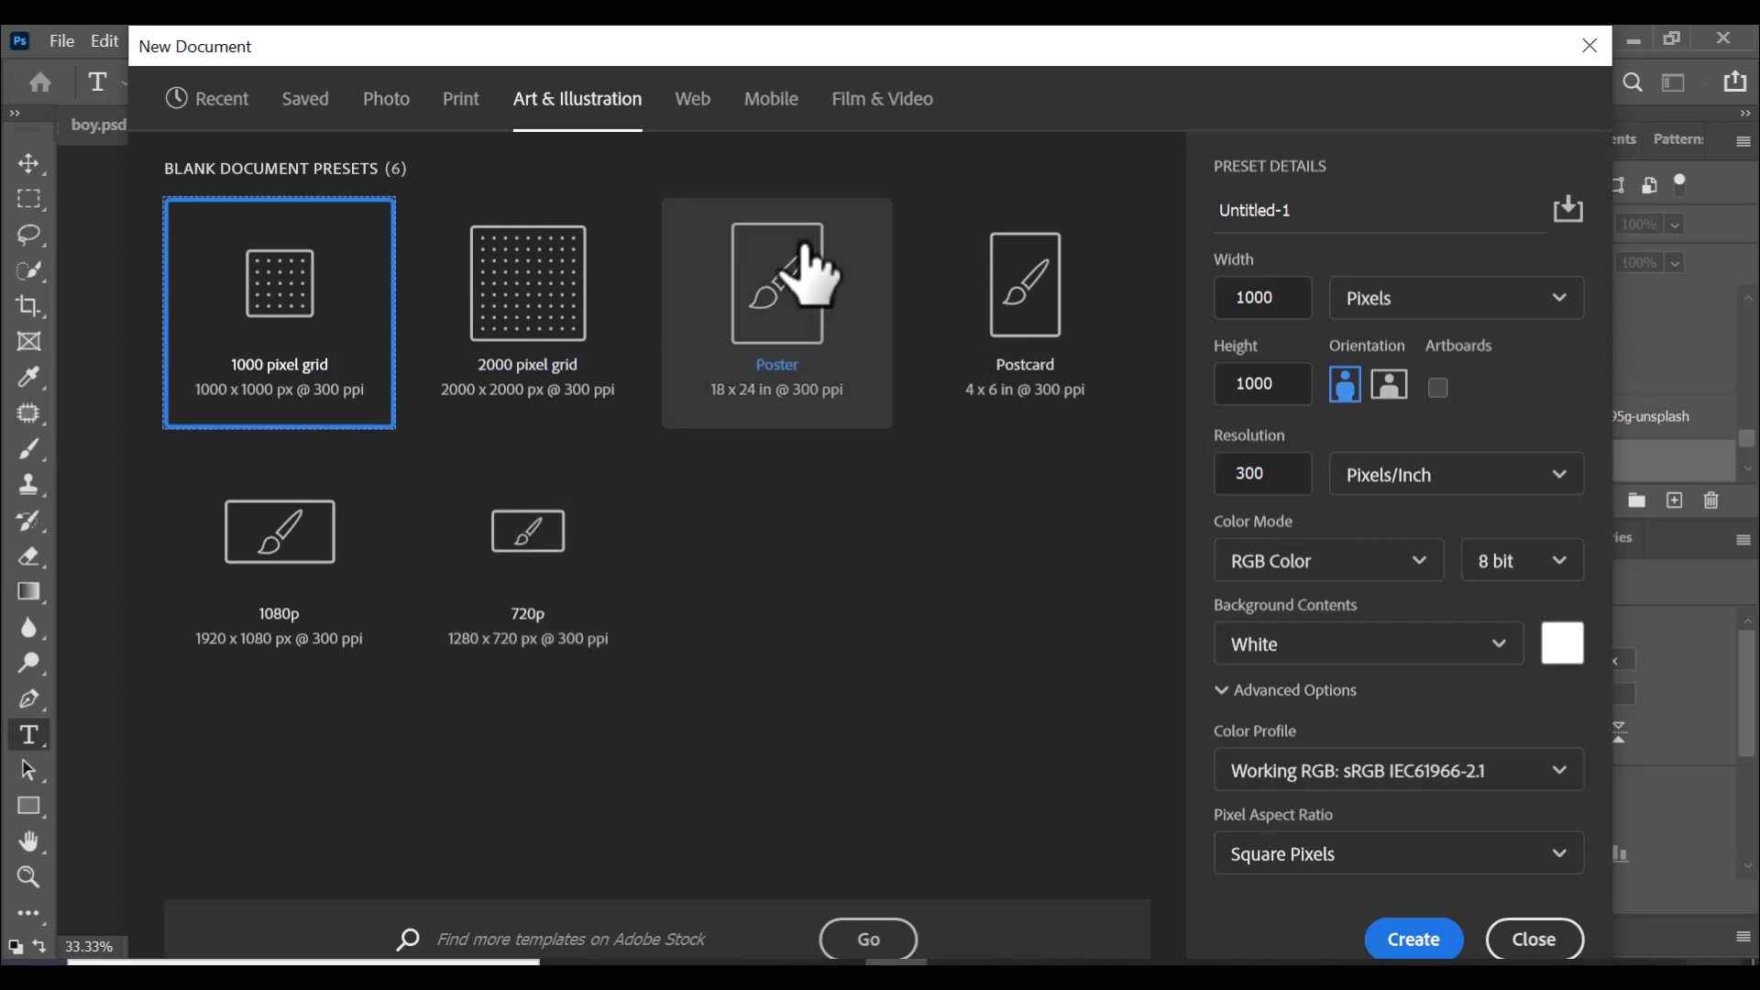
left_click(693, 128)
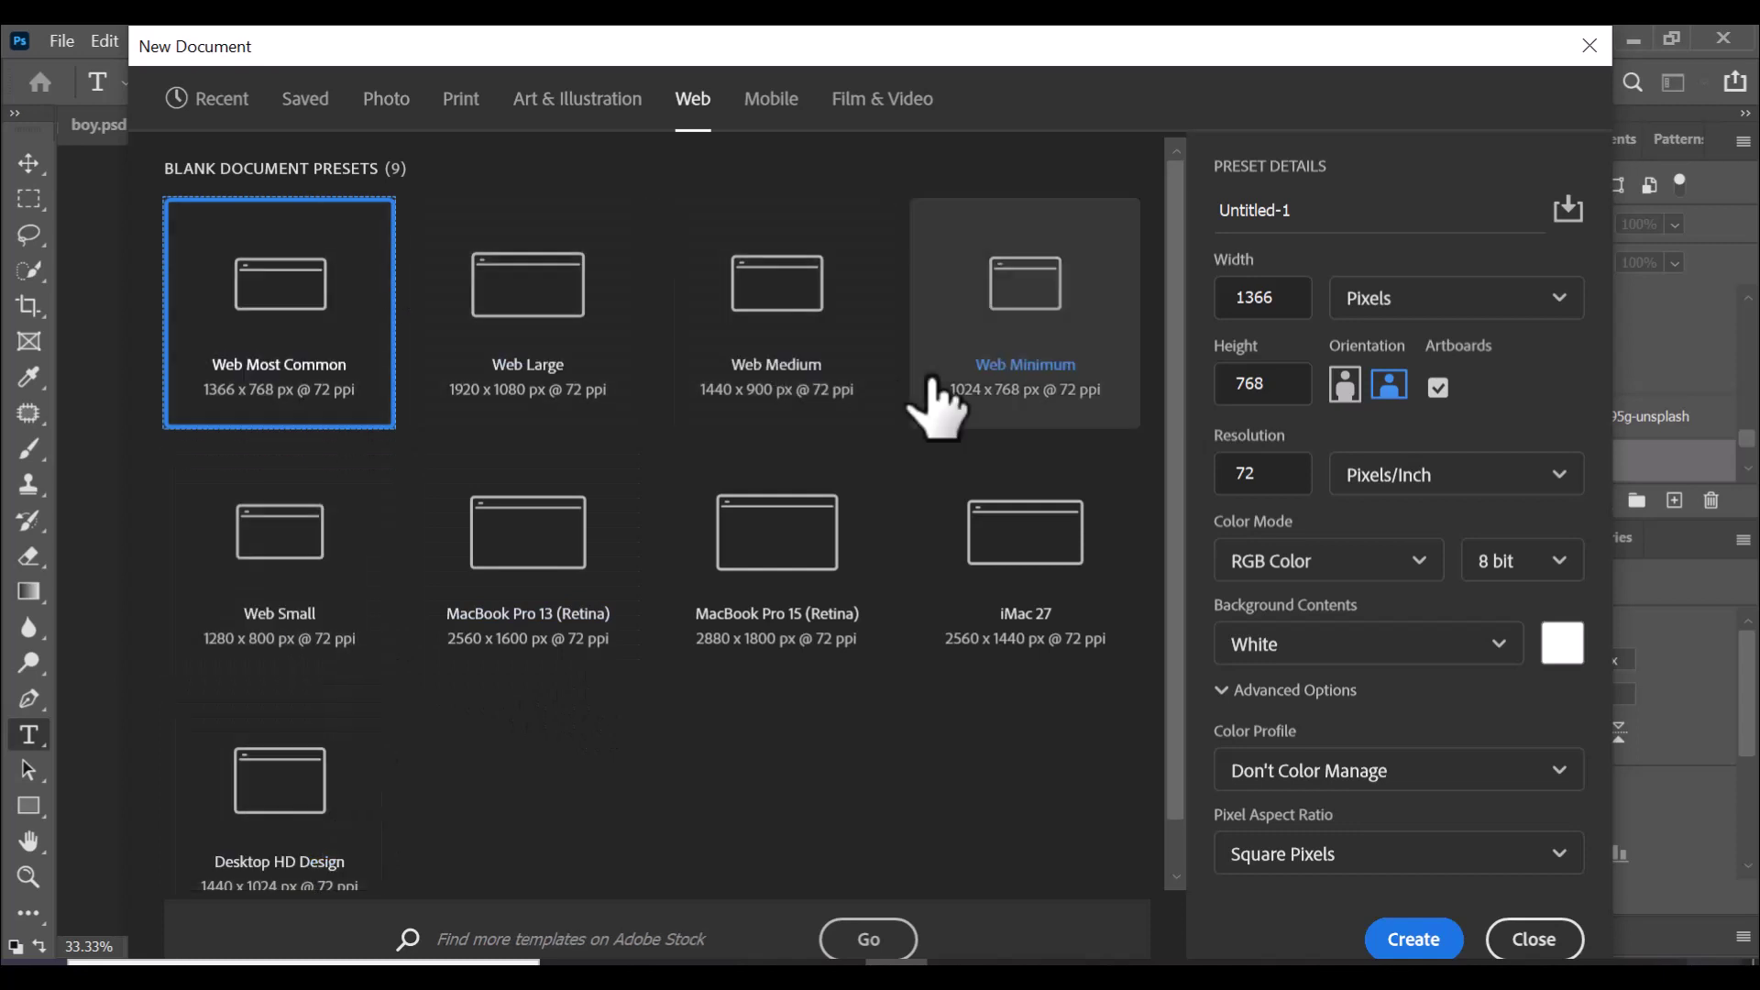
left_click(772, 100)
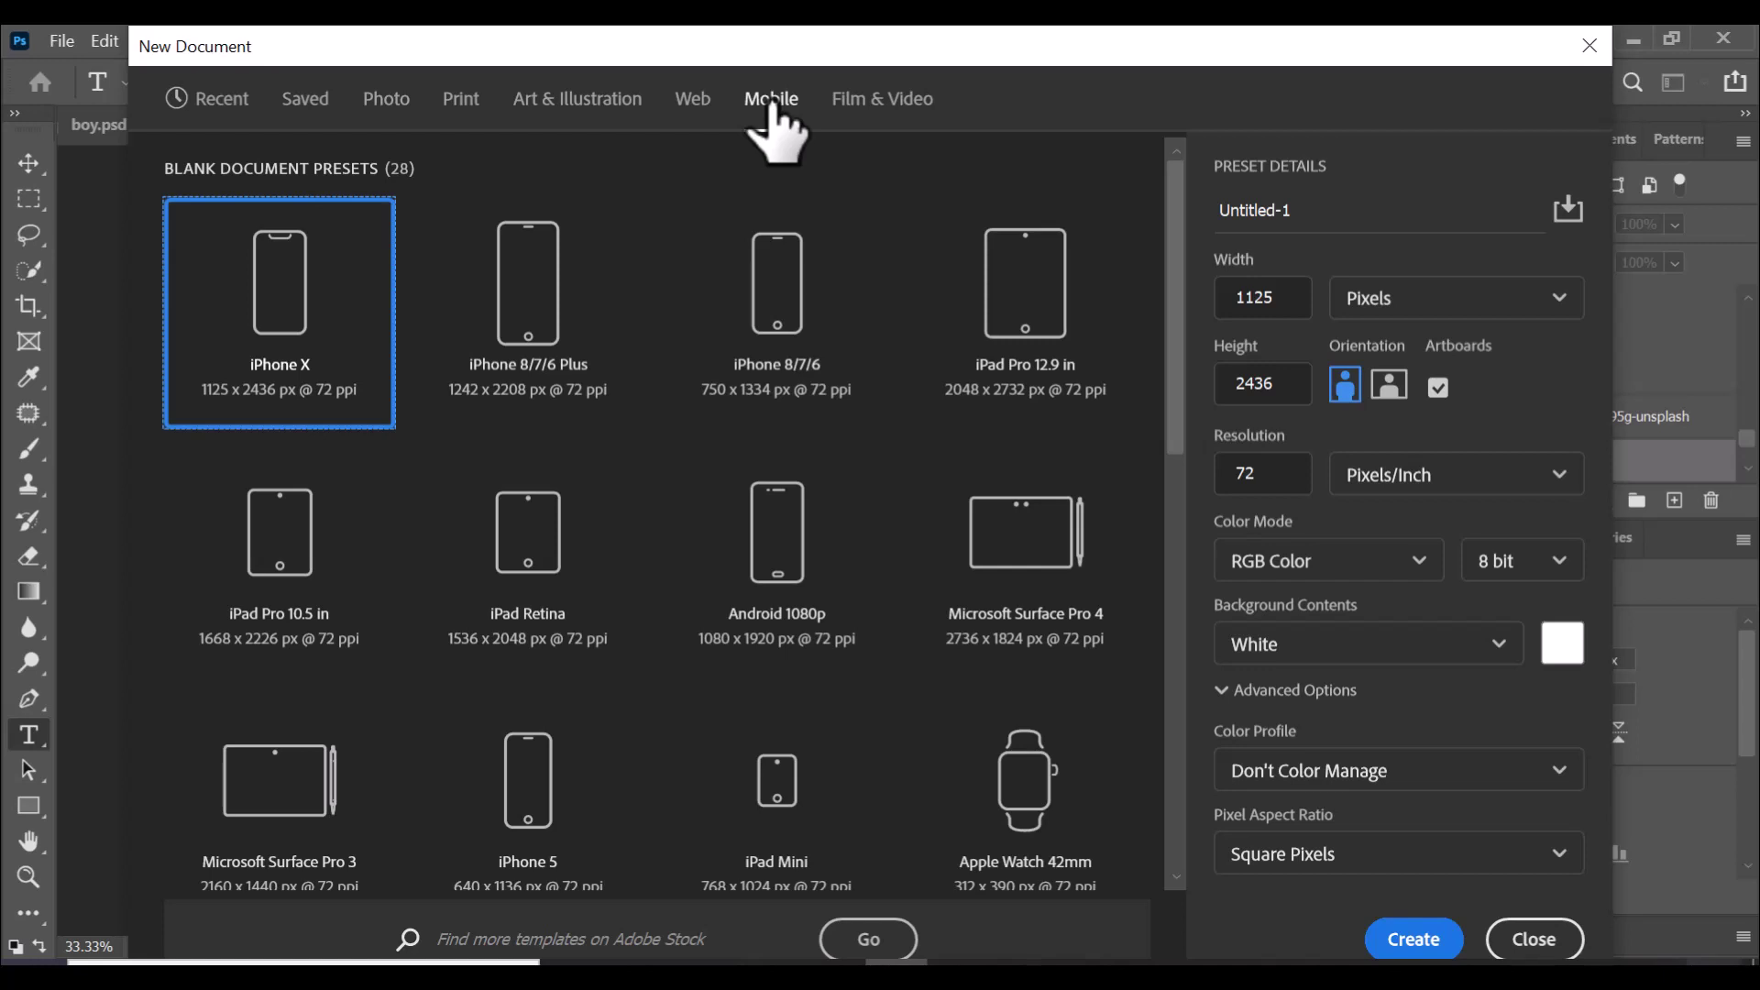
Step: Create a blank 1920 x 1080 px document at 72 ppi from the Film & Video preset HDTV 1080p
left_click(882, 103)
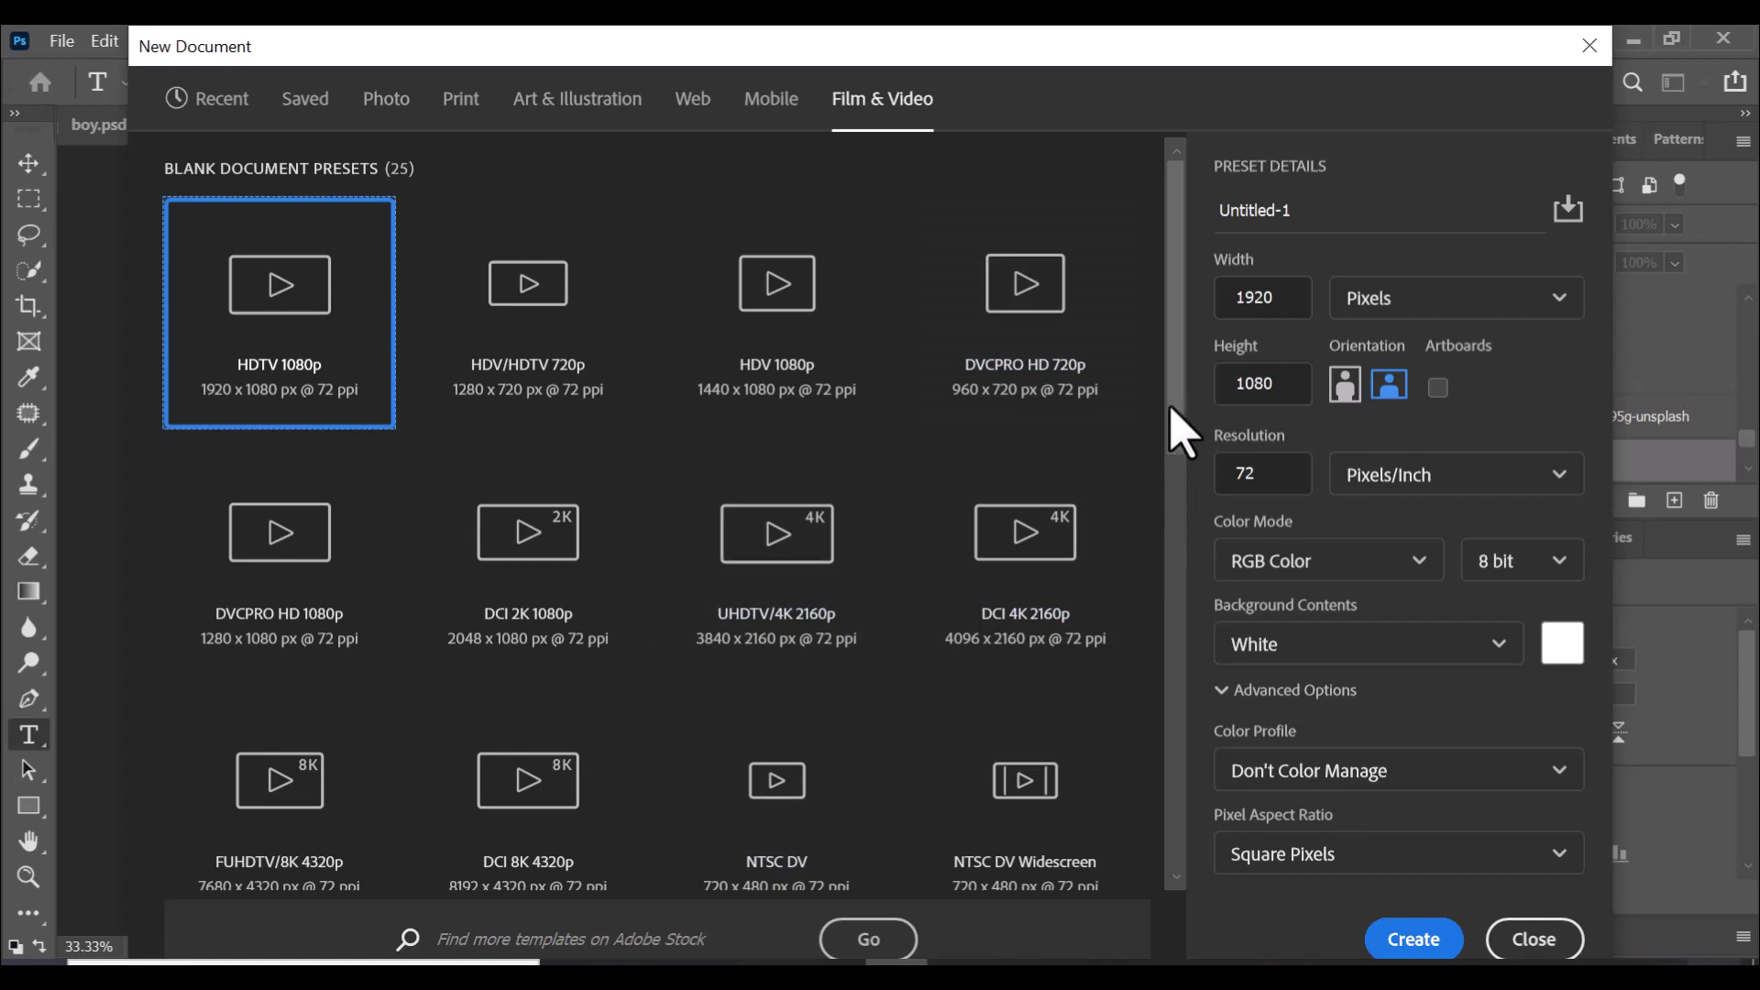
left_click_drag(1171, 409, 1204, 825)
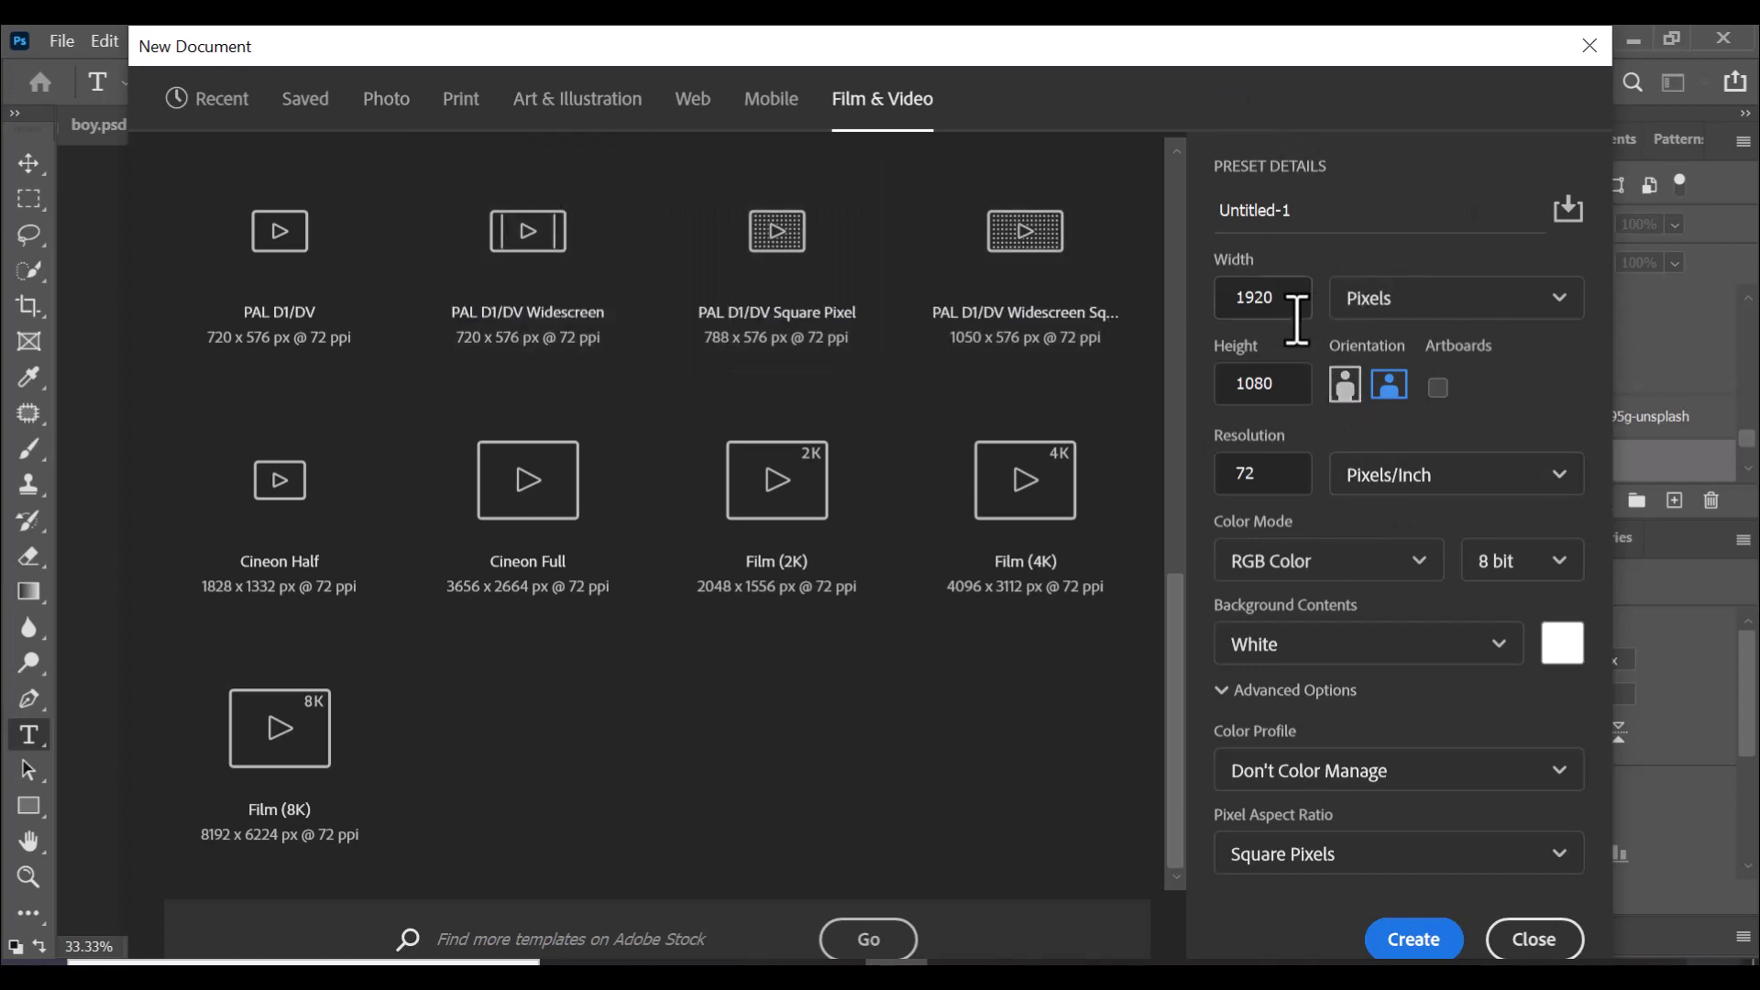
left_click_drag(1297, 303, 1230, 302)
left_click(1424, 942)
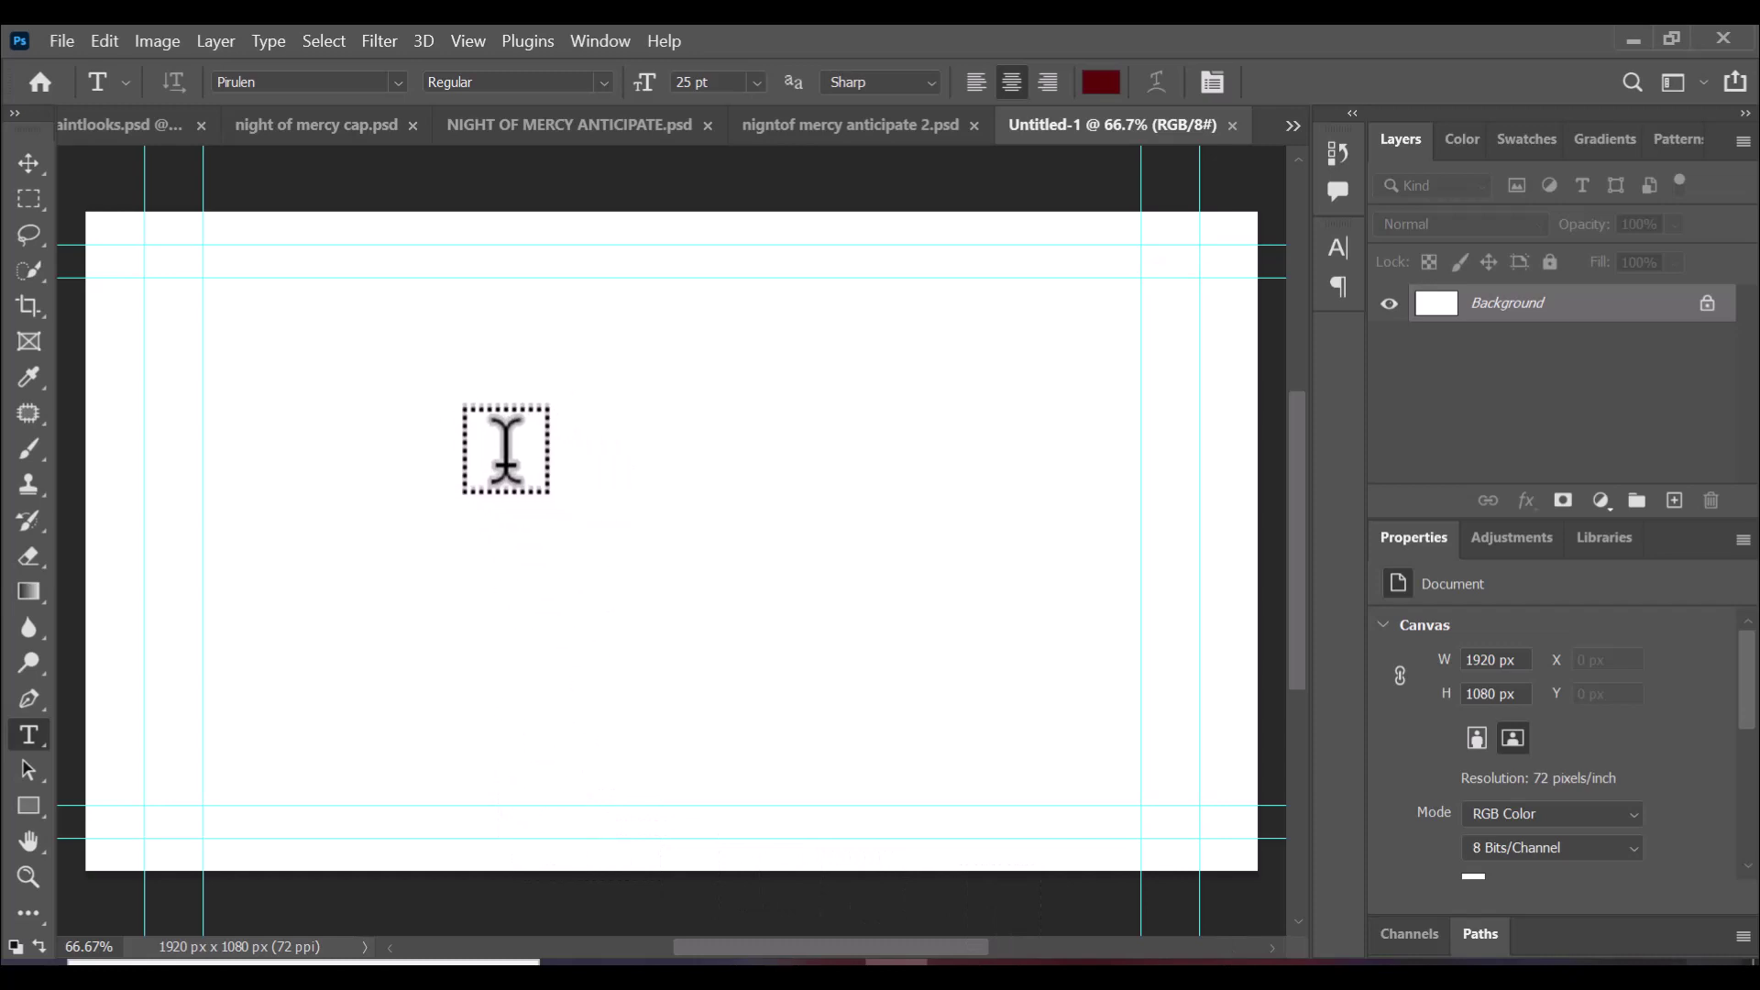
Step: Add a text layer reading "I AM A BOY" in the upper-left part of the canvas
left_click(506, 449)
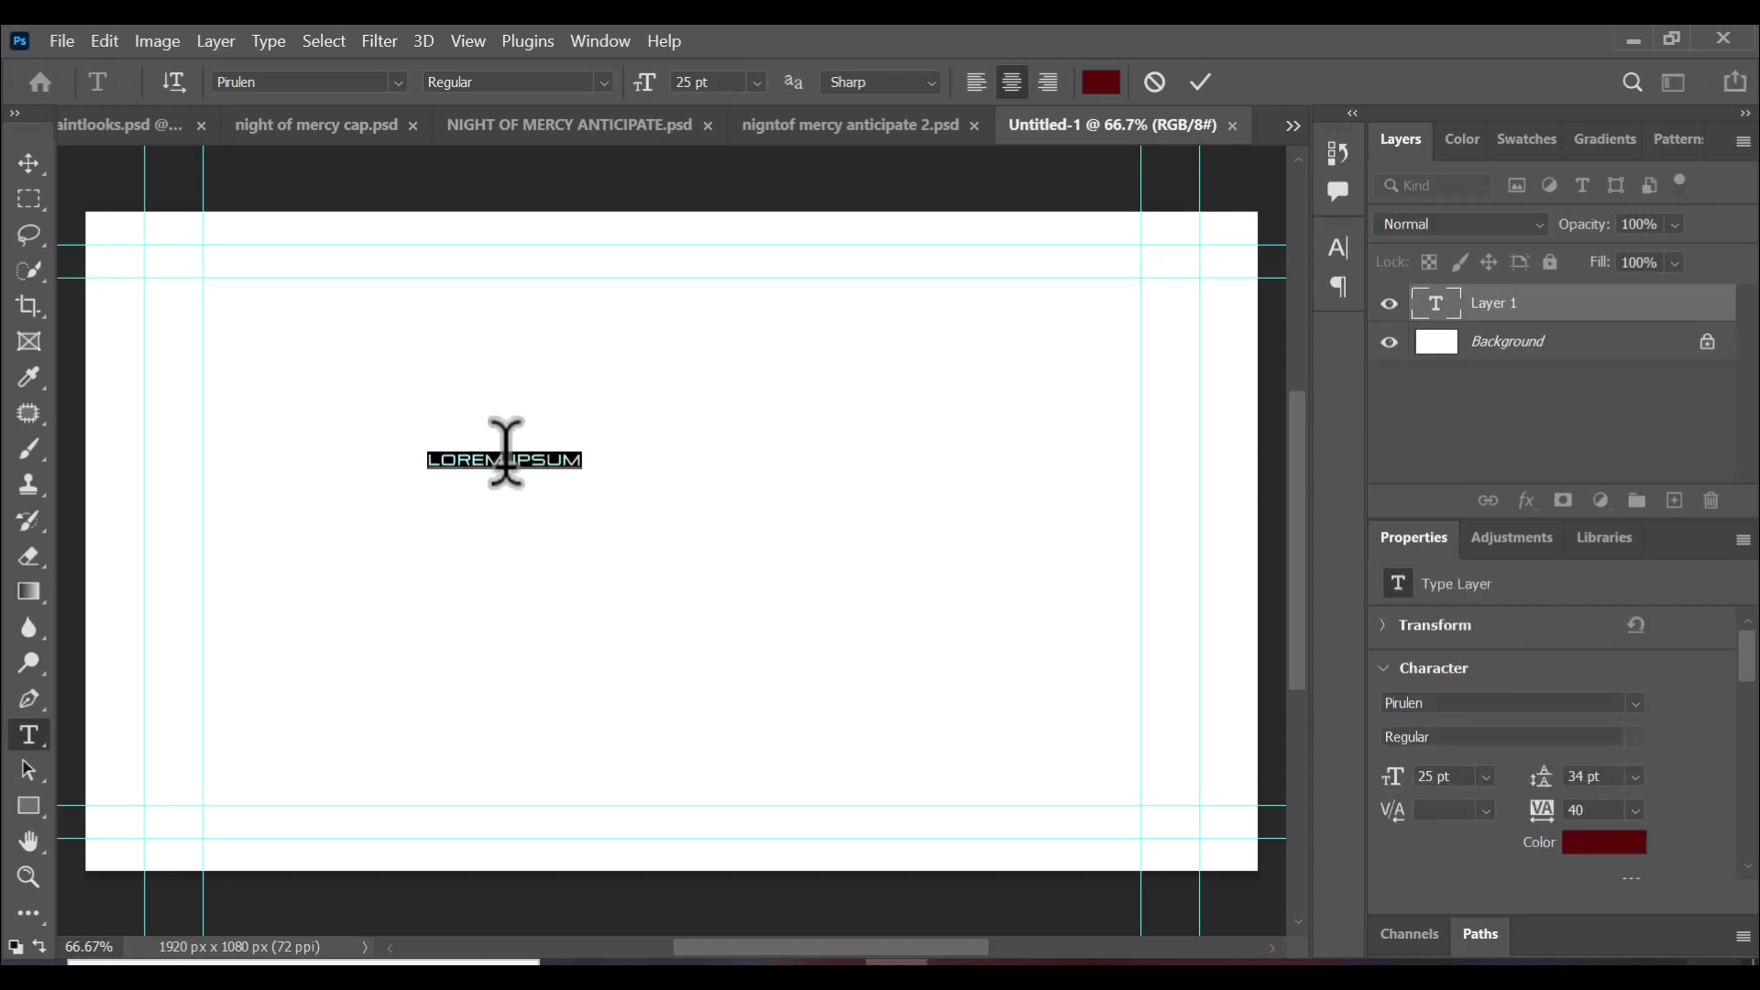
left_click(506, 452)
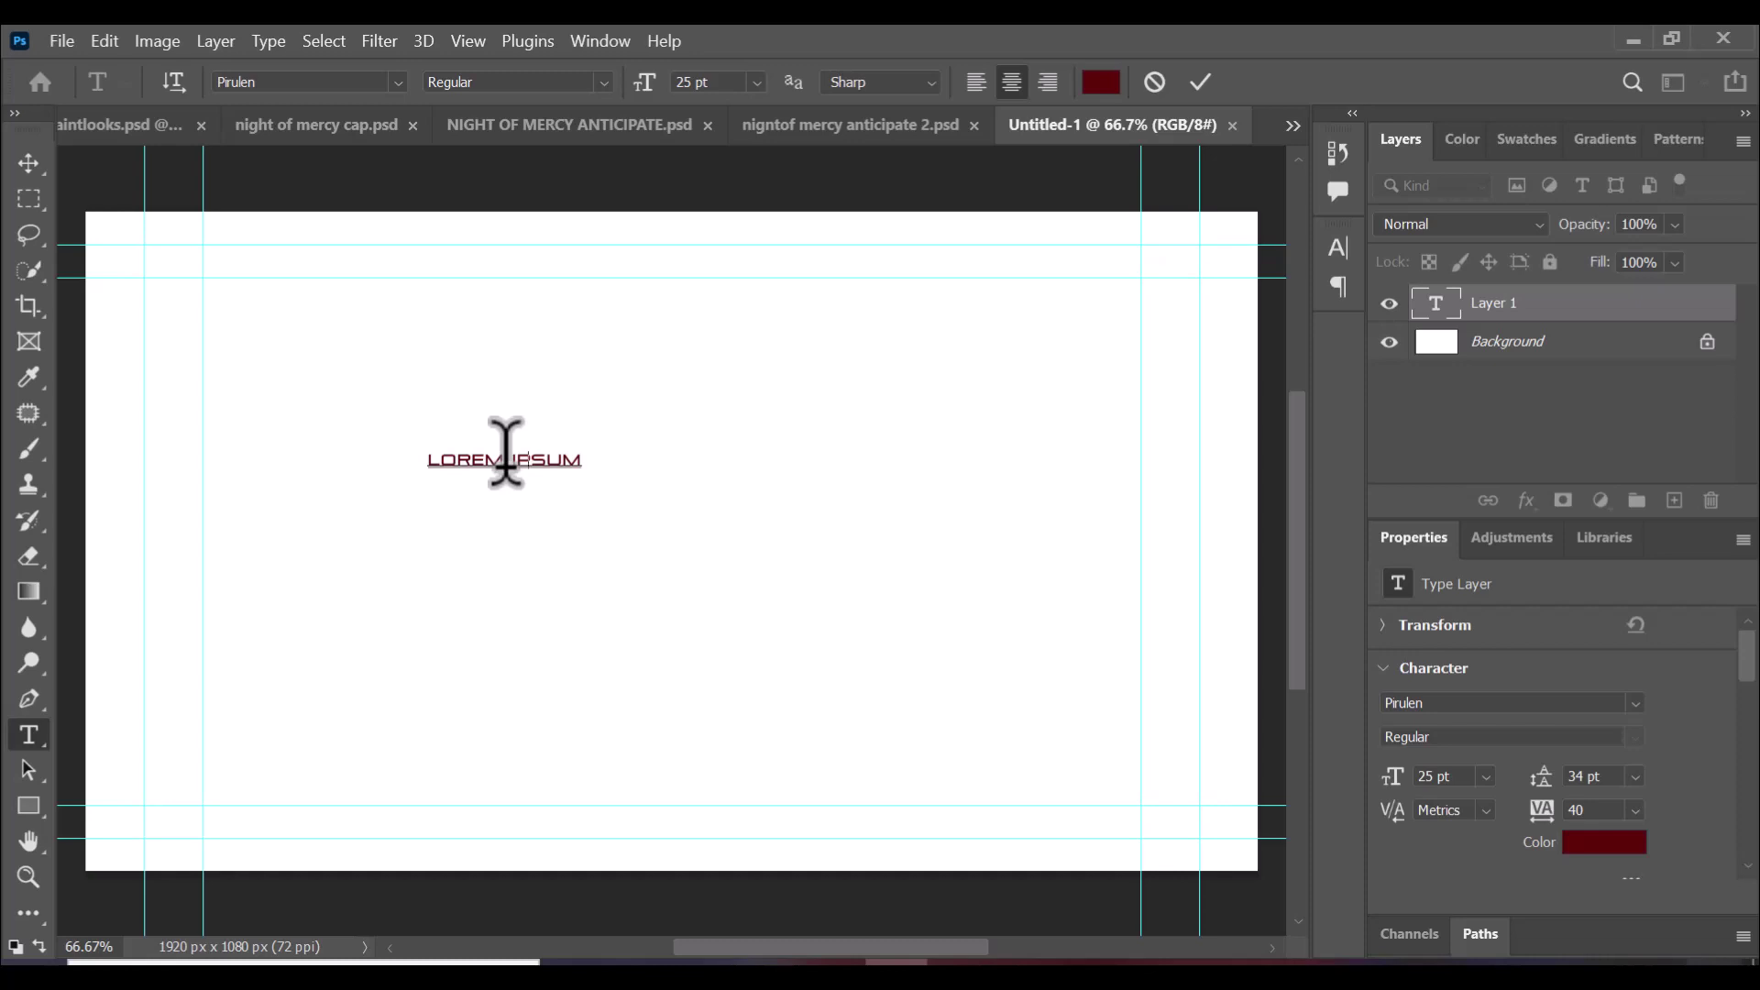
type("I AM A BOY")
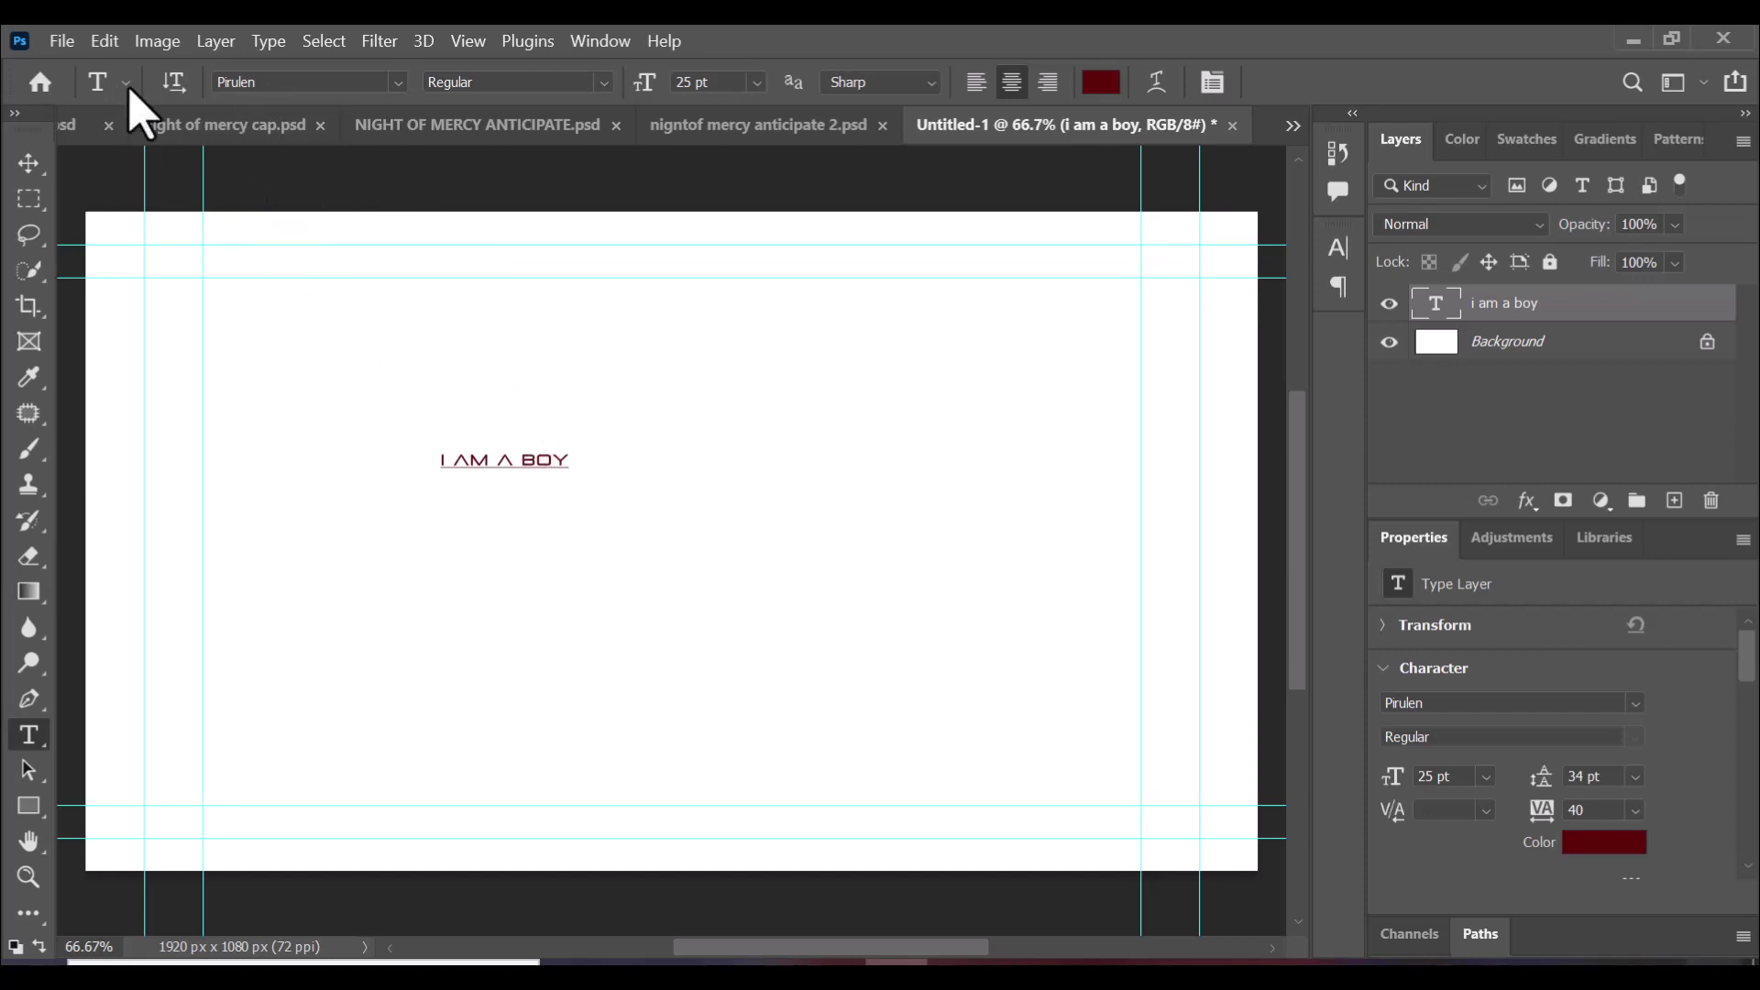
left_click(61, 41)
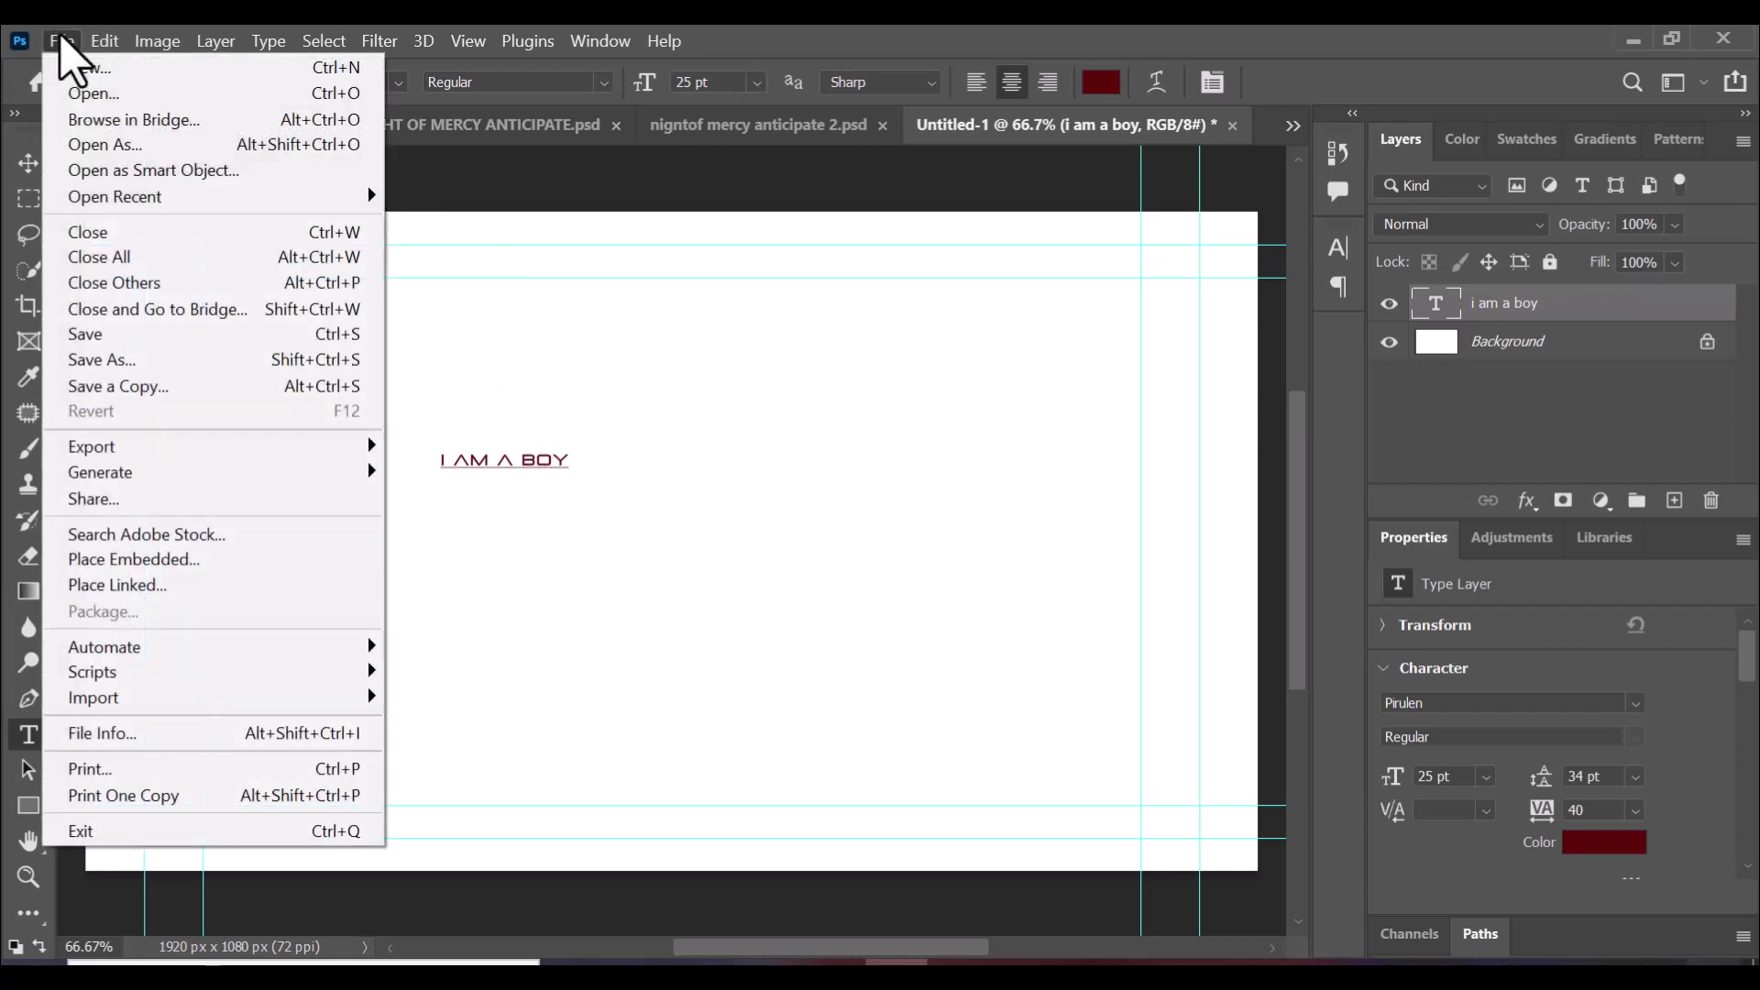
left_click(99, 336)
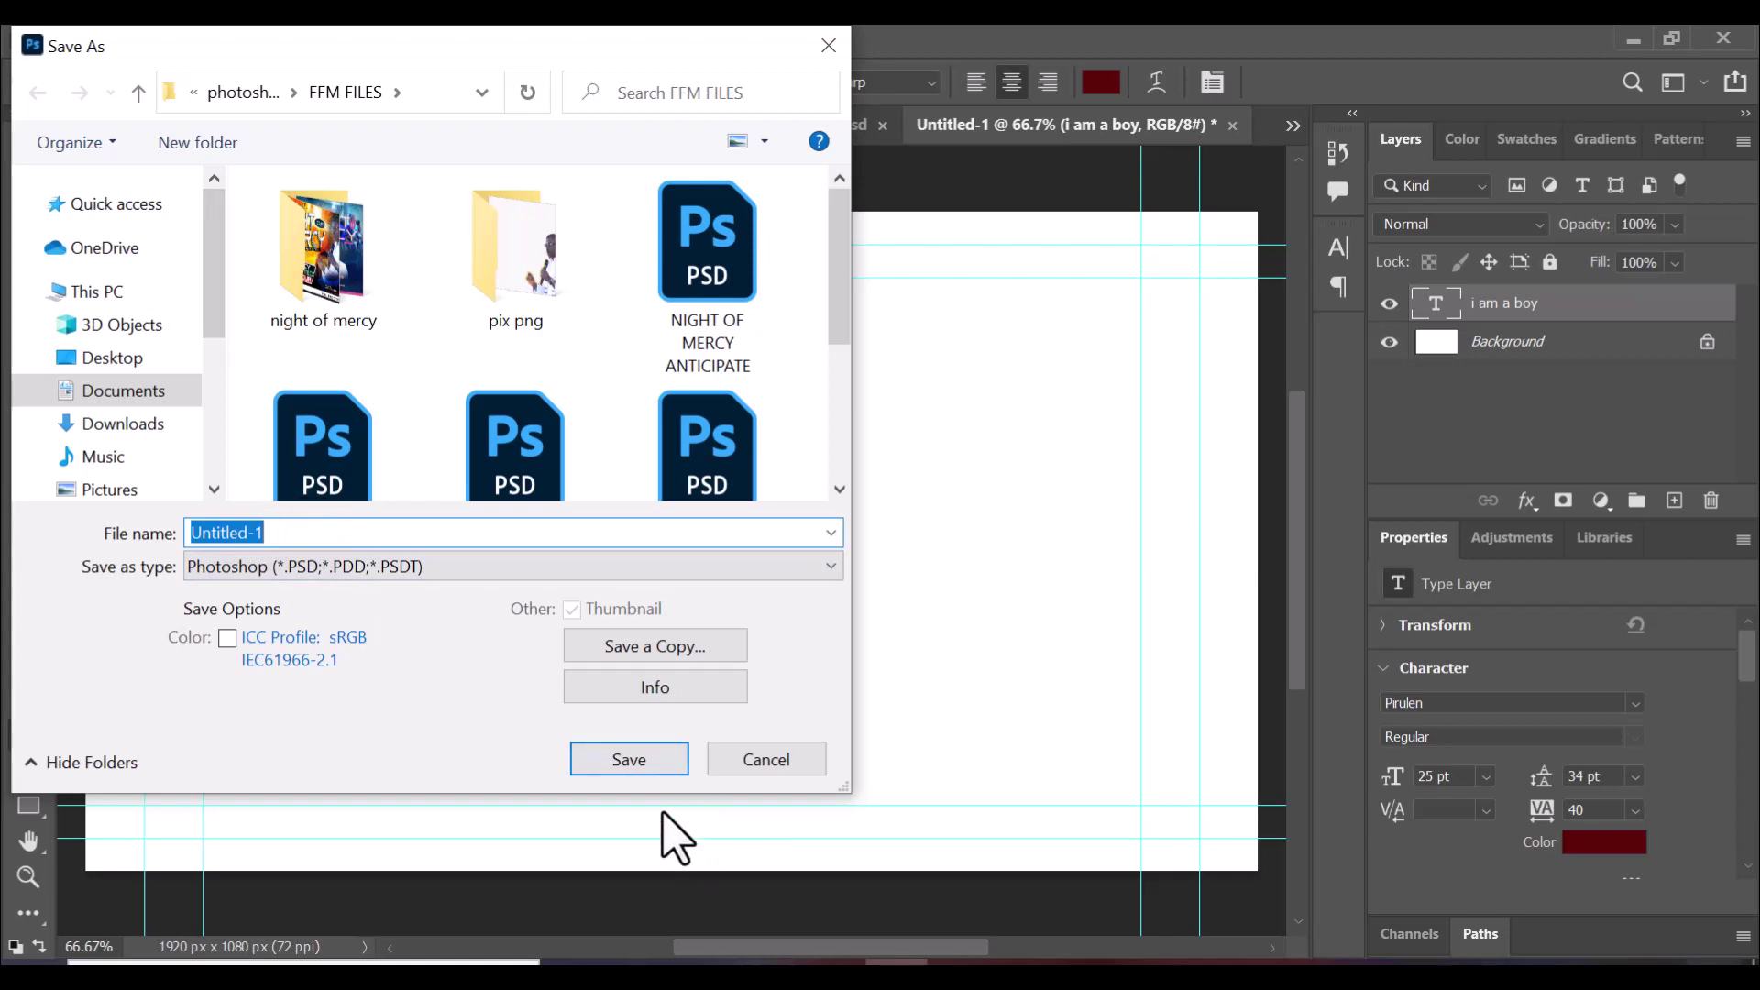
left_click(831, 48)
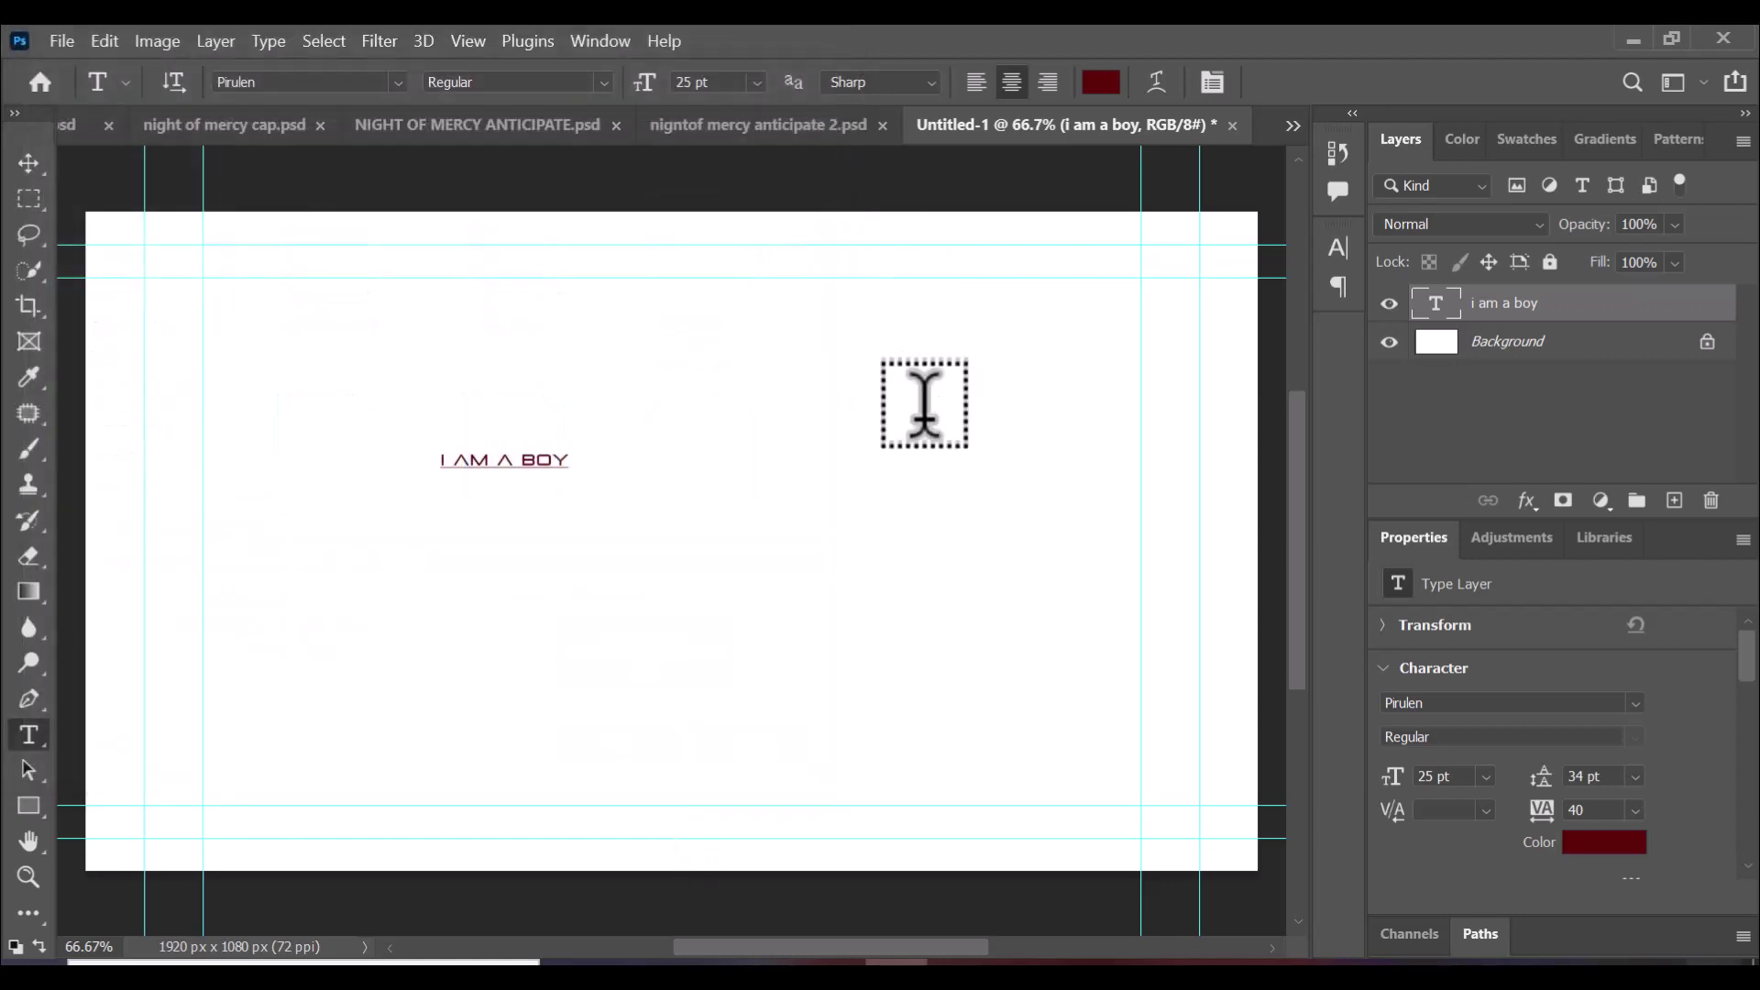